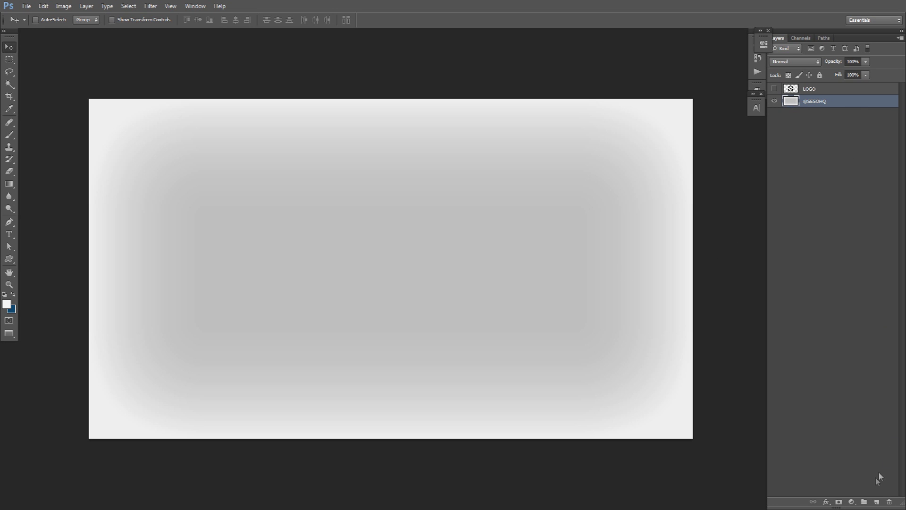
Add a new layer above the grey background and try a strip-shaped selection along the canvas's top edge, then deselect it
click(877, 502)
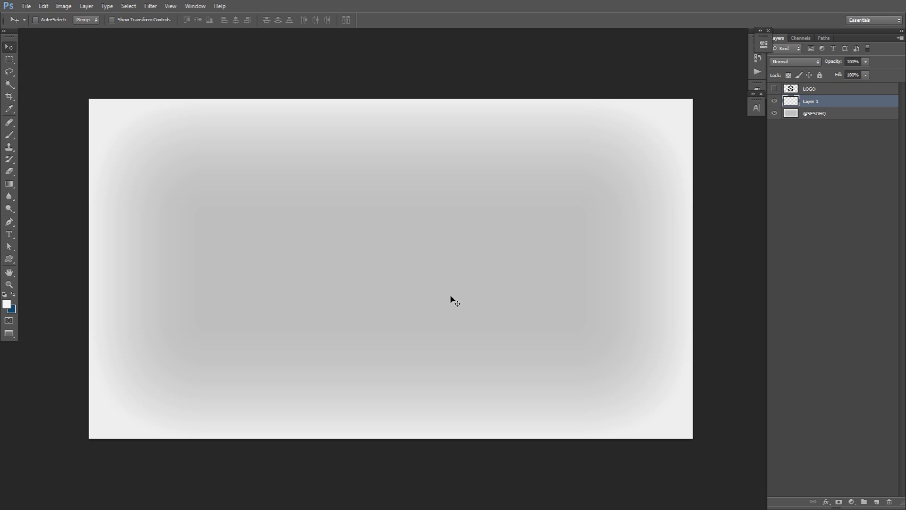
key(m)
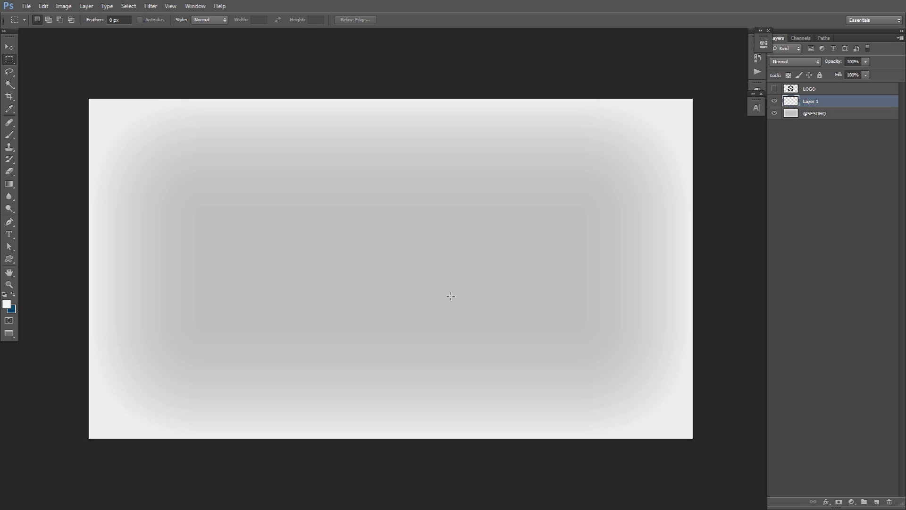
drag(89, 99, 699, 116)
key(ctrl+d)
click(26, 6)
click(29, 14)
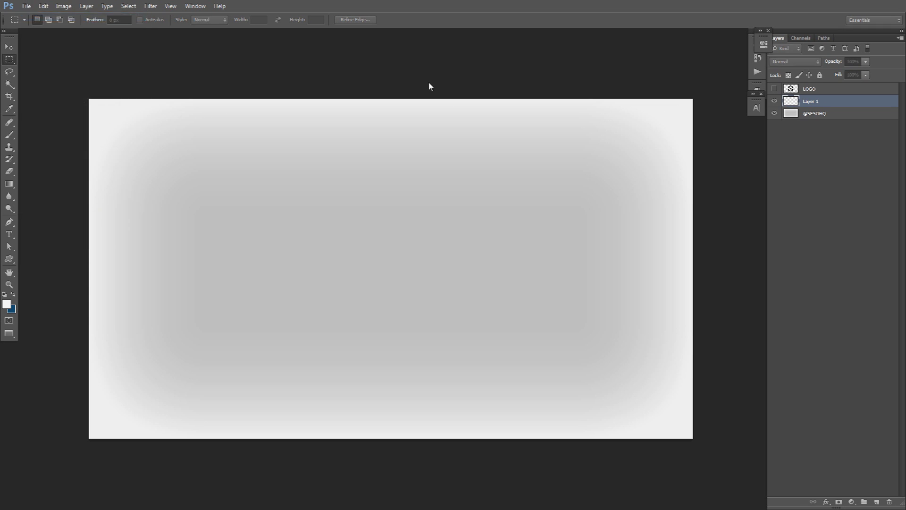
drag(408, 171, 367, 164)
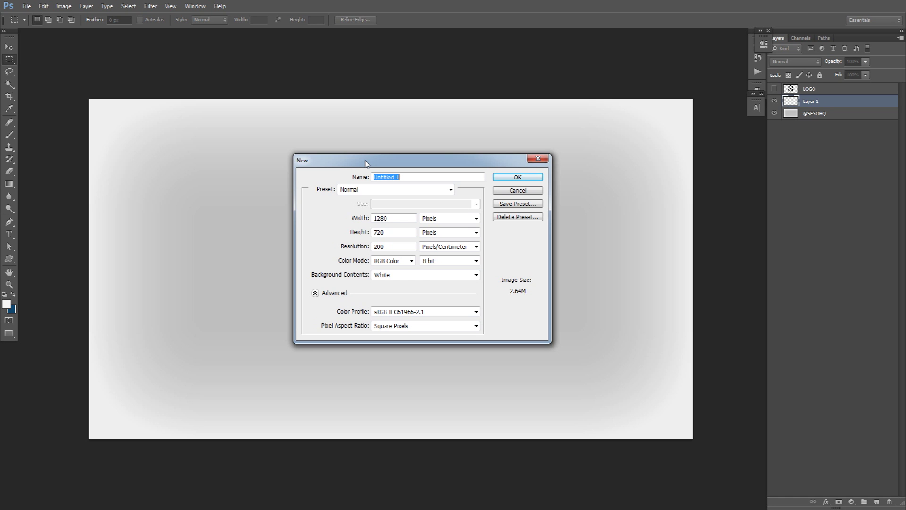
click(519, 191)
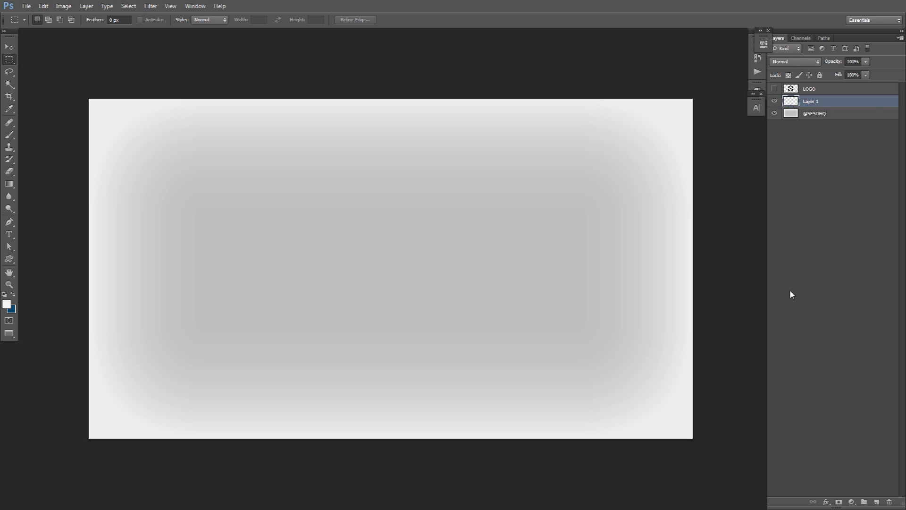
Select a thin horizontal strip near the canvas centre, fill it with the white foreground color and deselect
drag(292, 238, 492, 254)
key(alt+BackSpace)
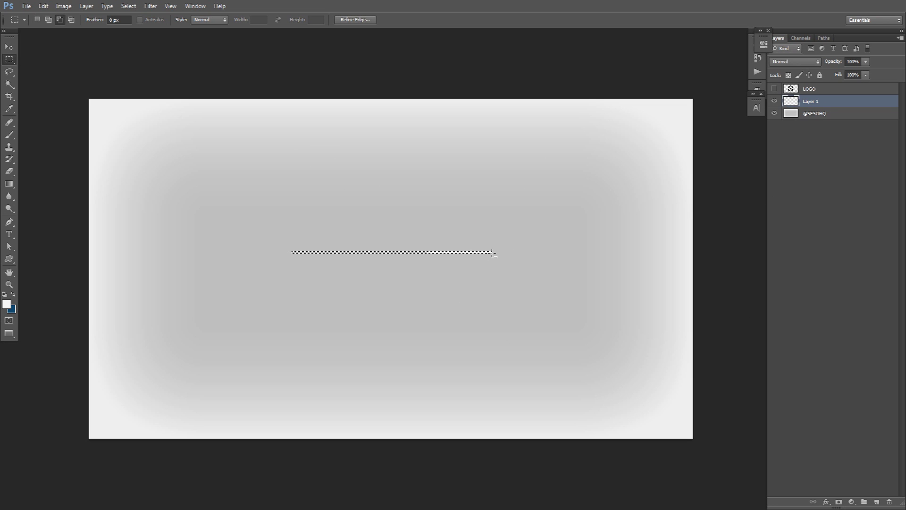
key(ctrl+d)
key(v)
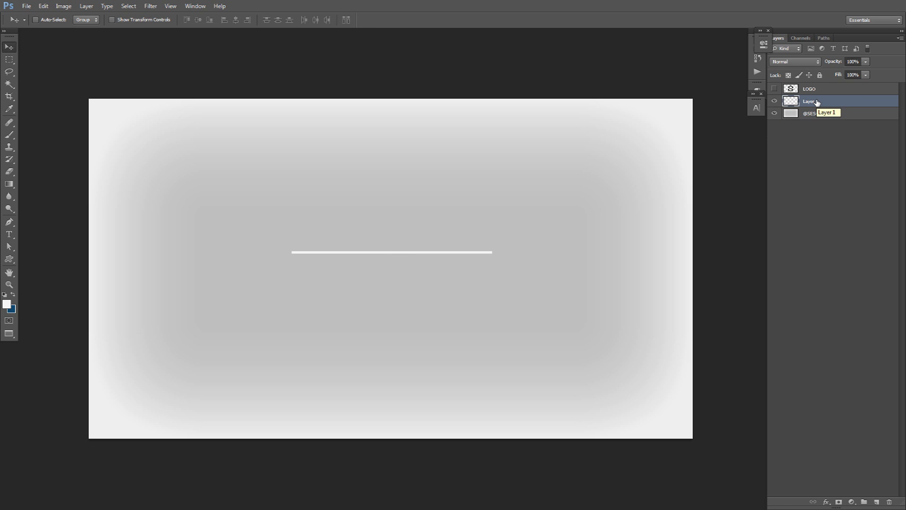
Hide the background layer and review the PNG-24 Save for Web settings with transparency, without exporting the file
click(775, 113)
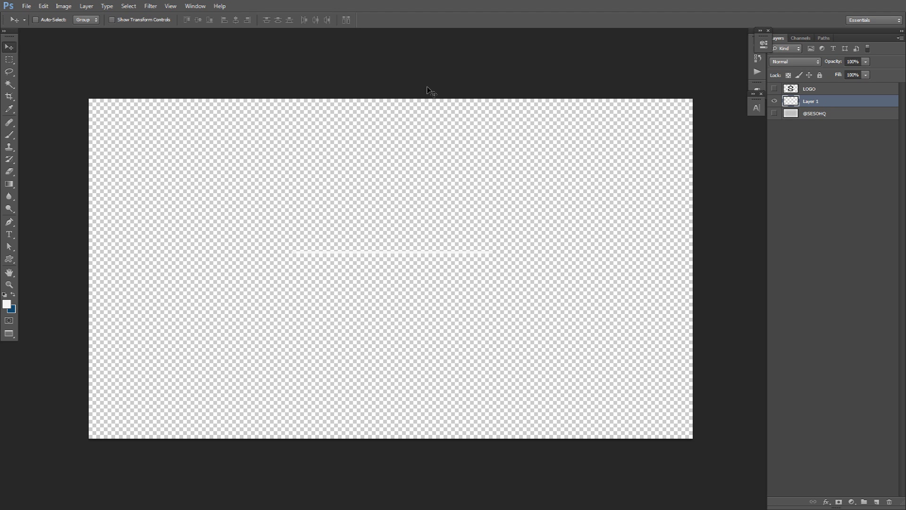
click(26, 6)
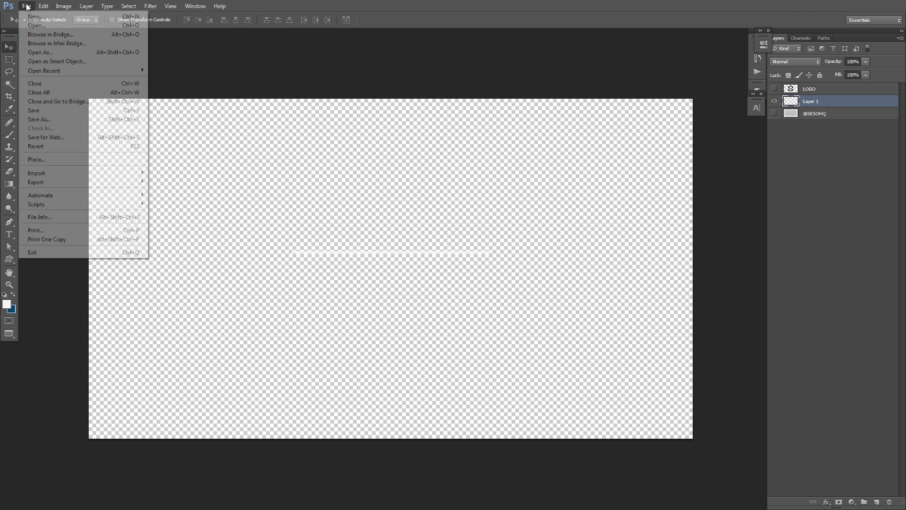
click(63, 140)
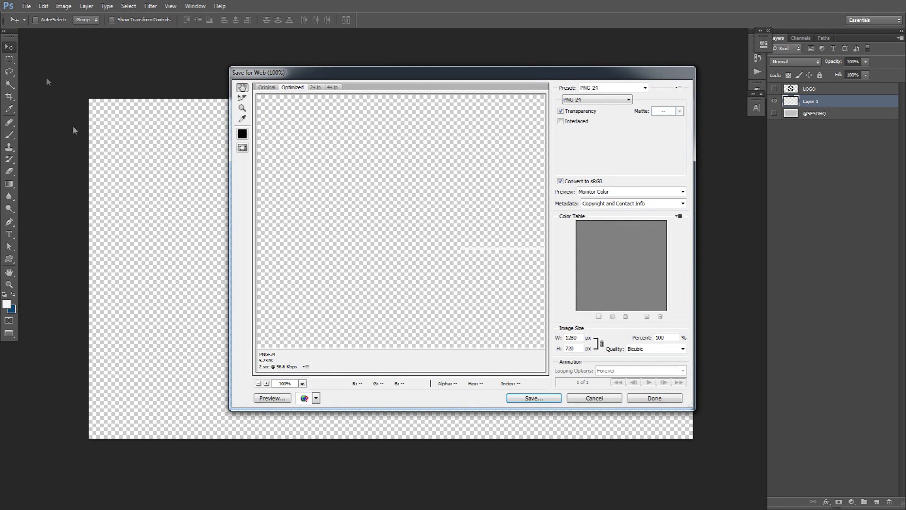
click(563, 100)
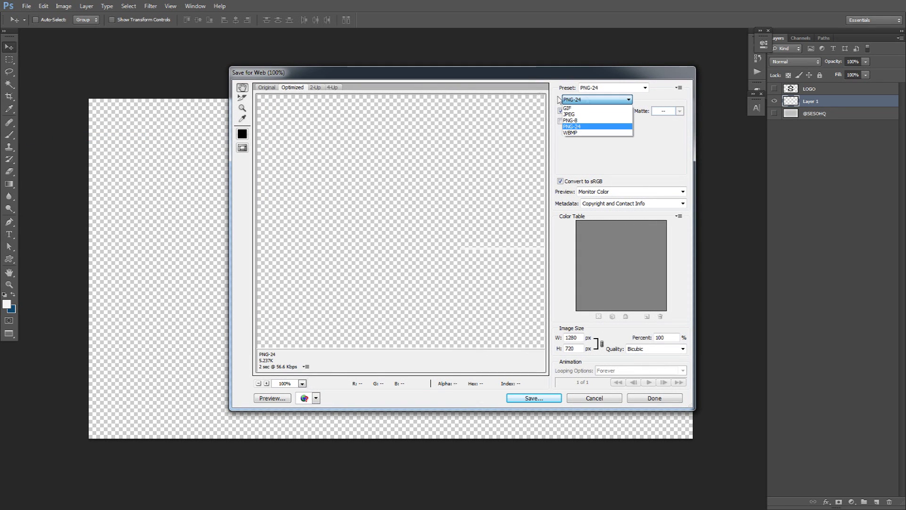
click(588, 129)
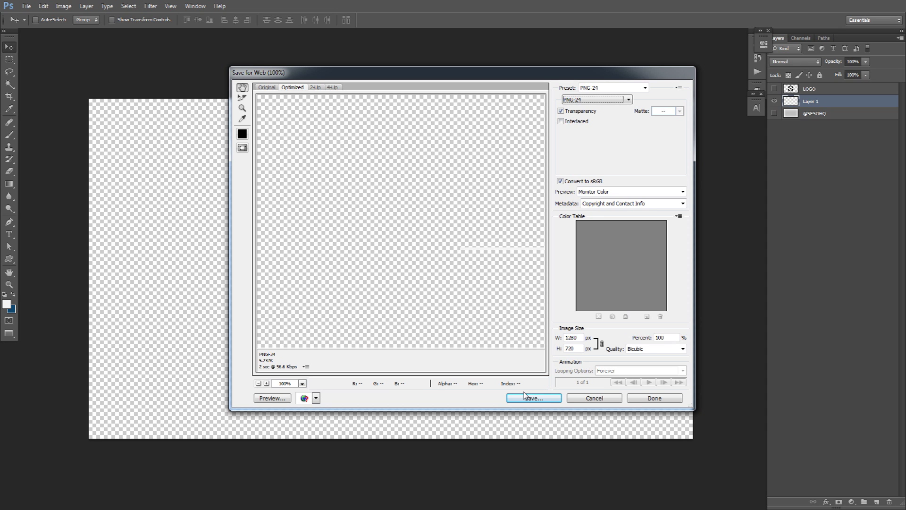
click(591, 400)
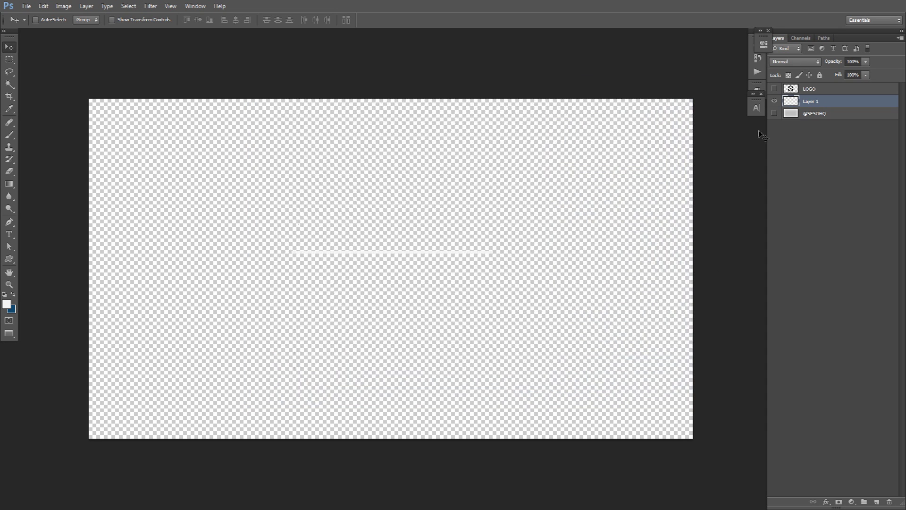
Show the background layer again and remove the thin white strip, keeping its empty layer
click(773, 114)
key(Delete)
key(ctrl+z)
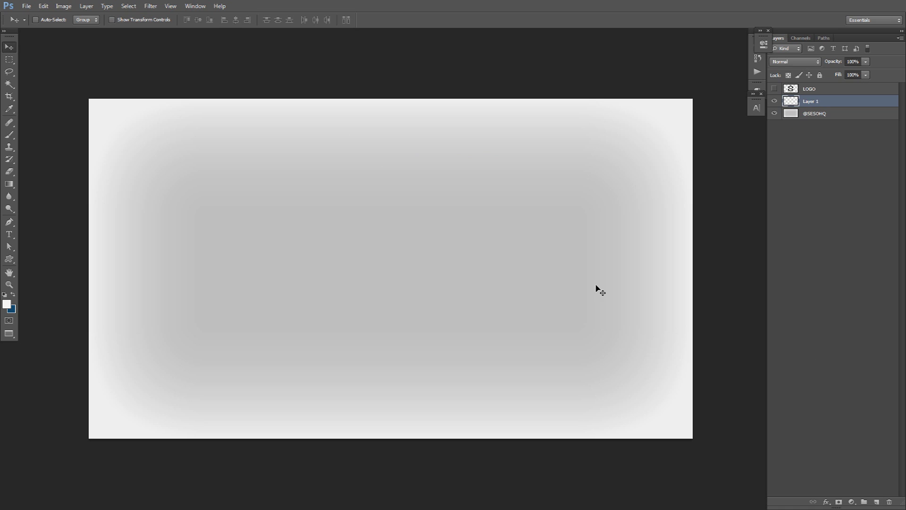
Make a rectangular selection about 3 cm wide and 0.2 cm high, and position it at the canvas centre
key(m)
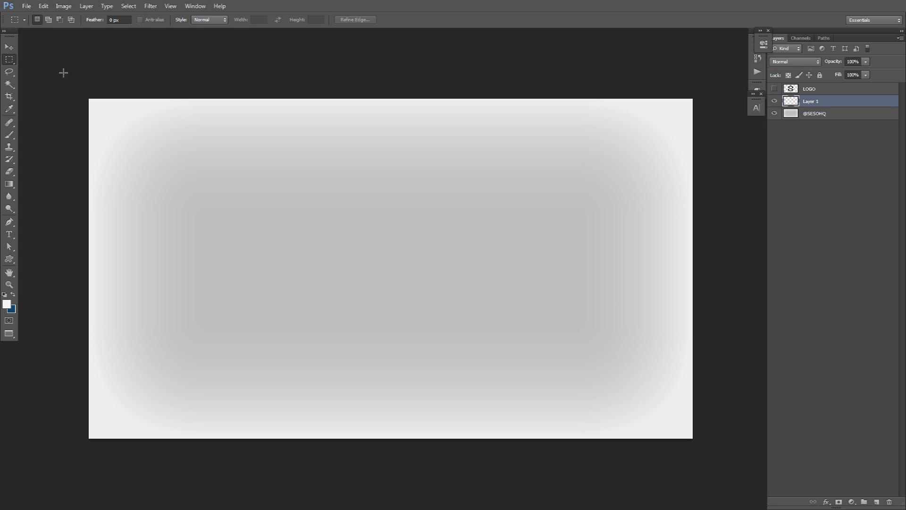
drag(58, 70, 197, 138)
drag(319, 128, 327, 118)
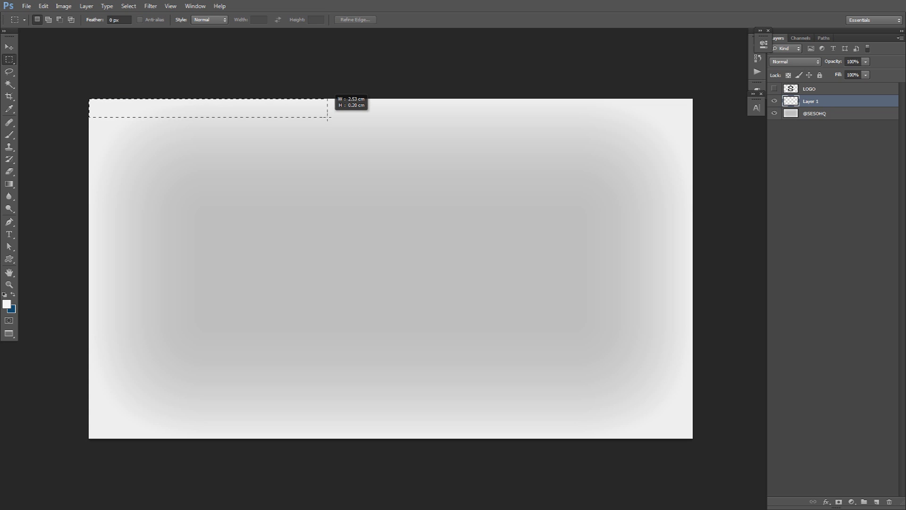
drag(329, 114, 340, 117)
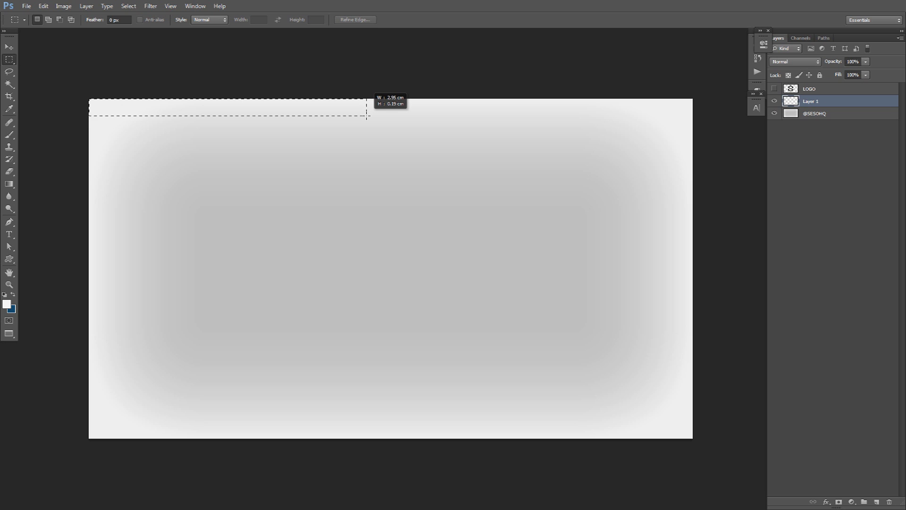
drag(367, 117, 371, 118)
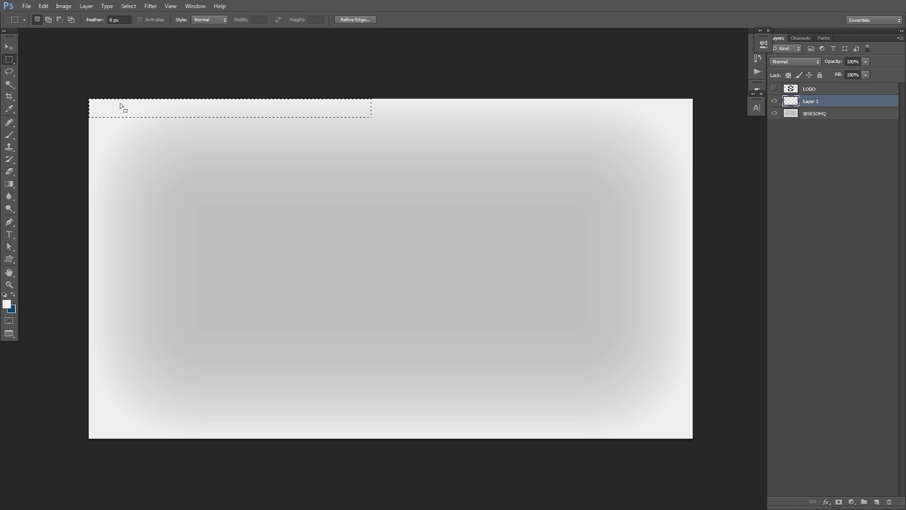
drag(115, 106, 301, 259)
Confirm dark blue #0f476d as the background color and fill the rectangular selection with it
click(12, 309)
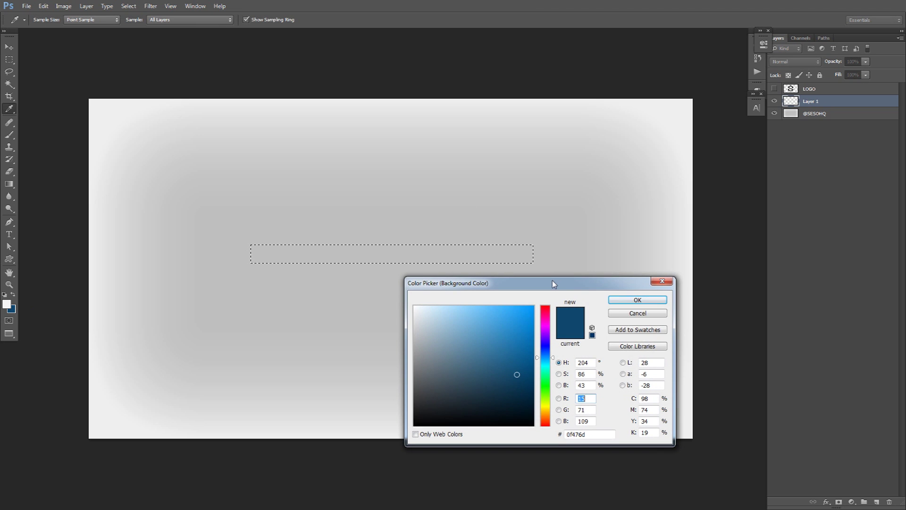
drag(552, 281, 568, 178)
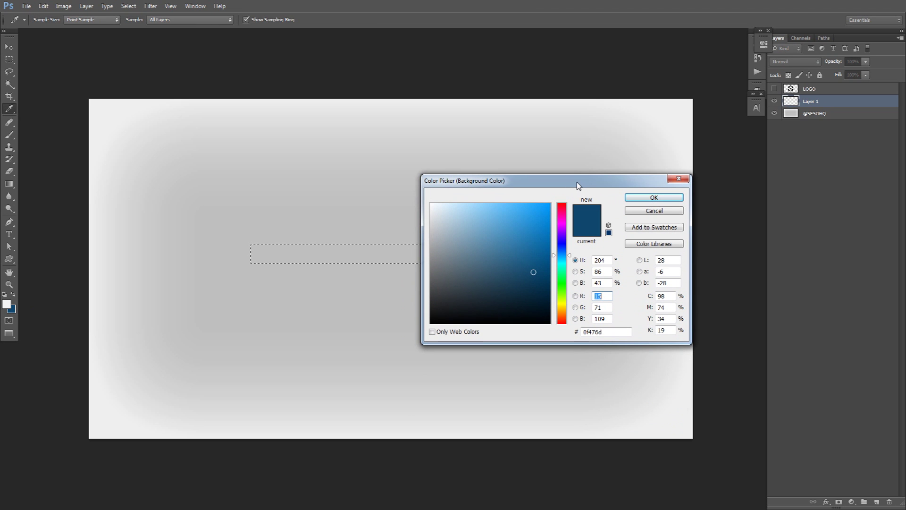
drag(579, 184, 699, 189)
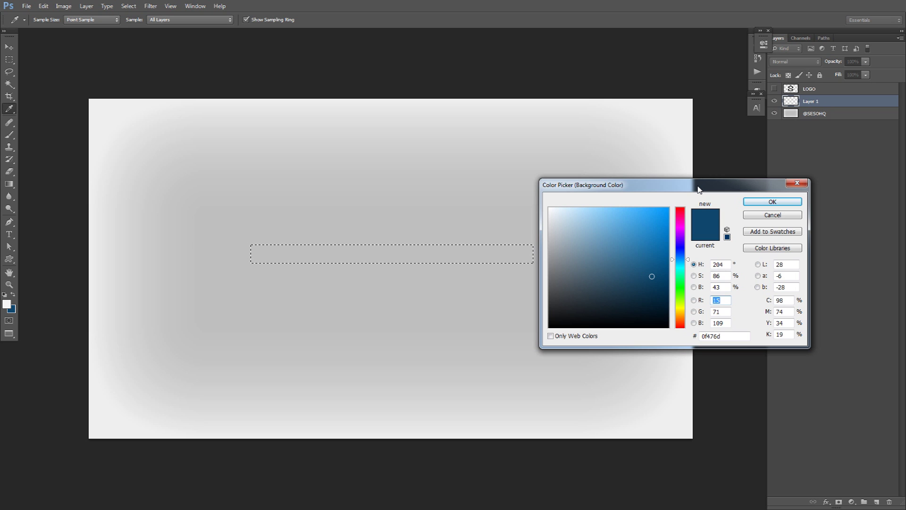
click(761, 201)
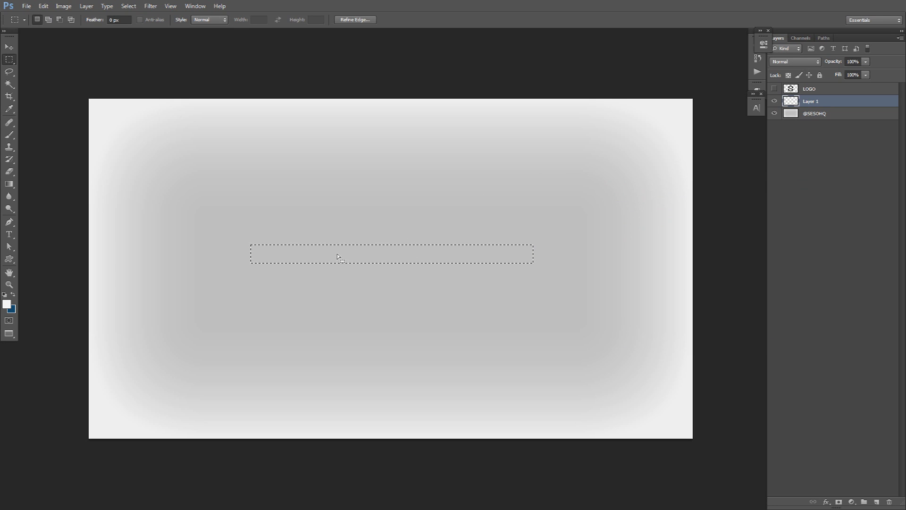
key(ctrl+BackSpace)
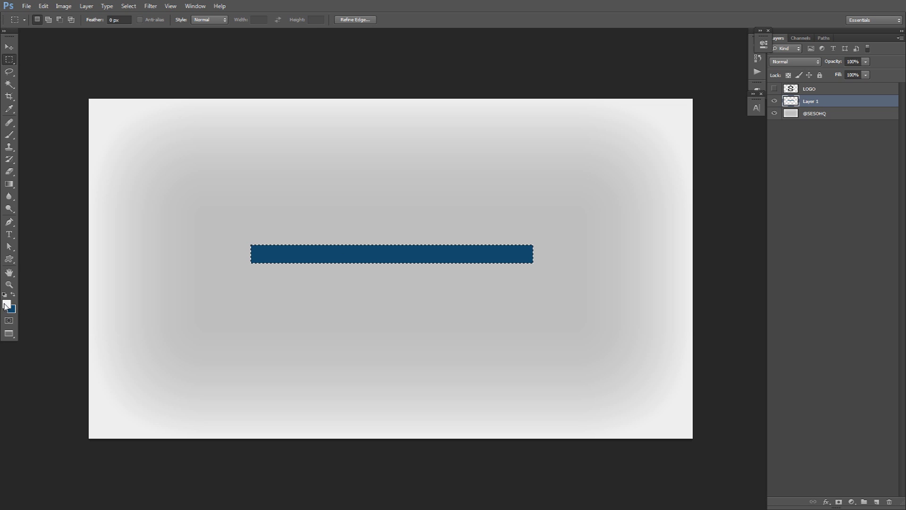
right_click(287, 253)
click(306, 389)
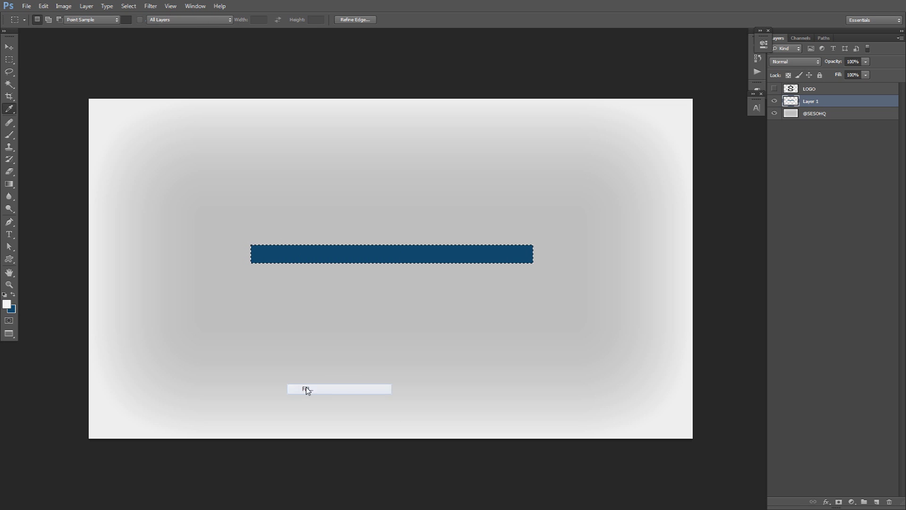
click(408, 156)
click(430, 185)
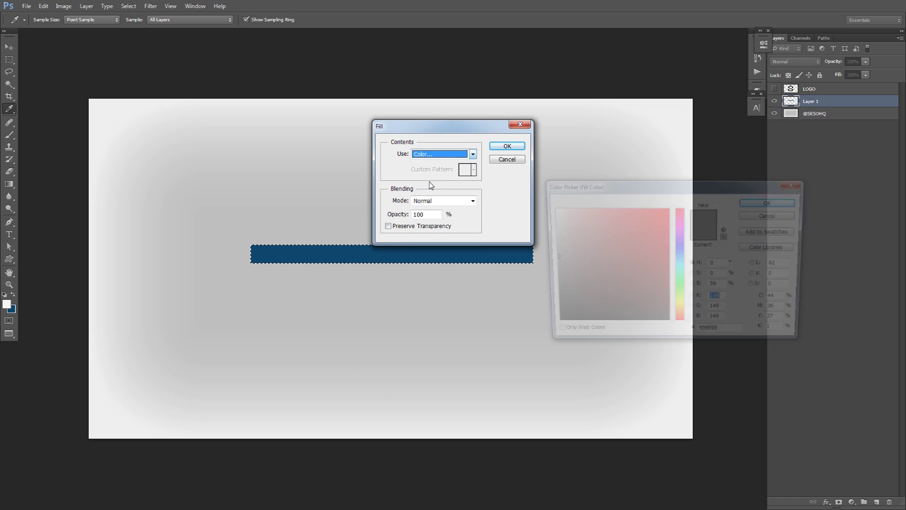
click(766, 215)
click(510, 158)
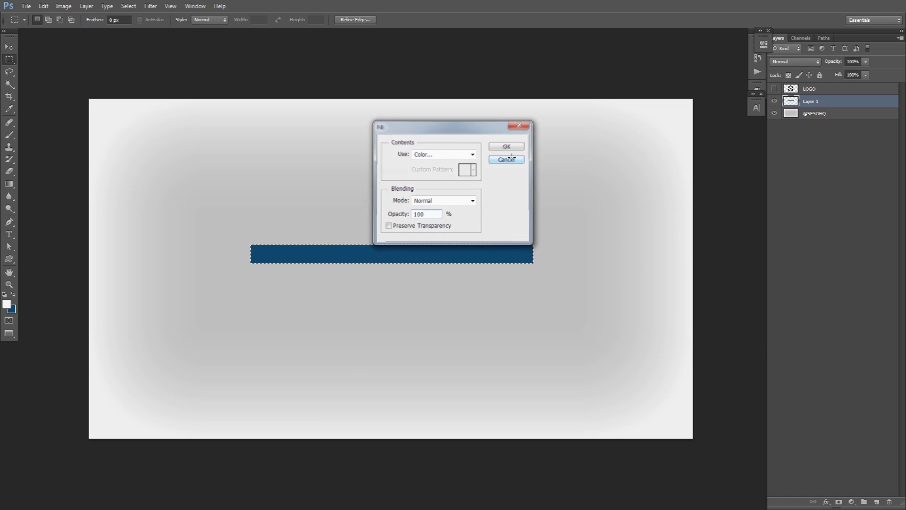
Deselect the blue bar and rename its layer as BASE
right_click(449, 163)
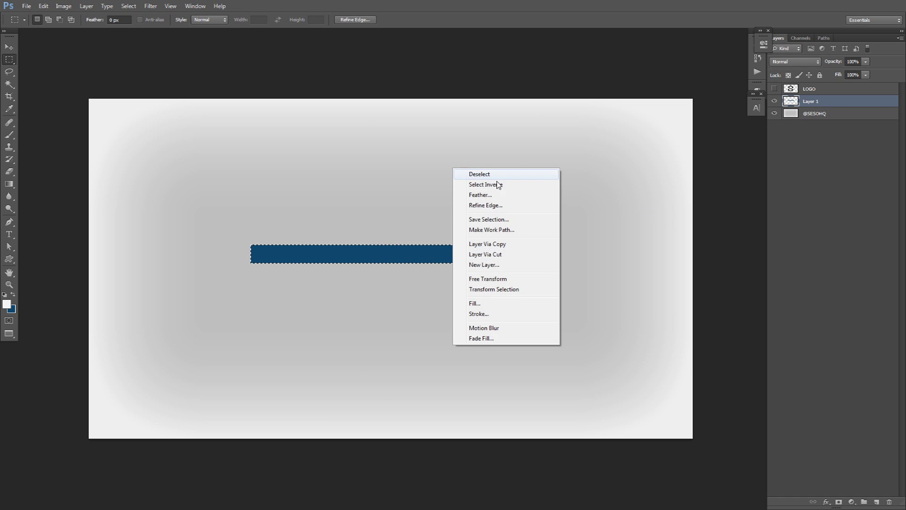
click(474, 174)
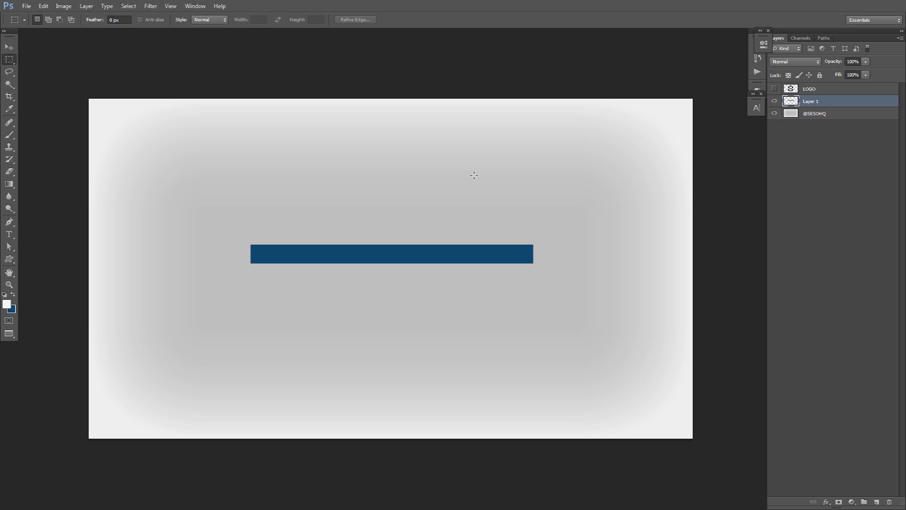
key(v)
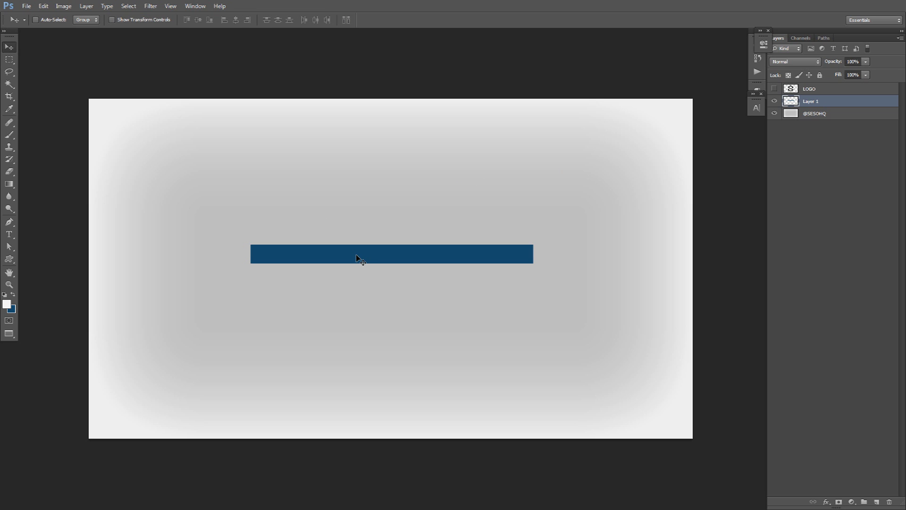
double_click(809, 101)
text(BASE)
key(Return)
Add a layer above BASE, make it a clipping mask on BASE and name it HALF
click(877, 501)
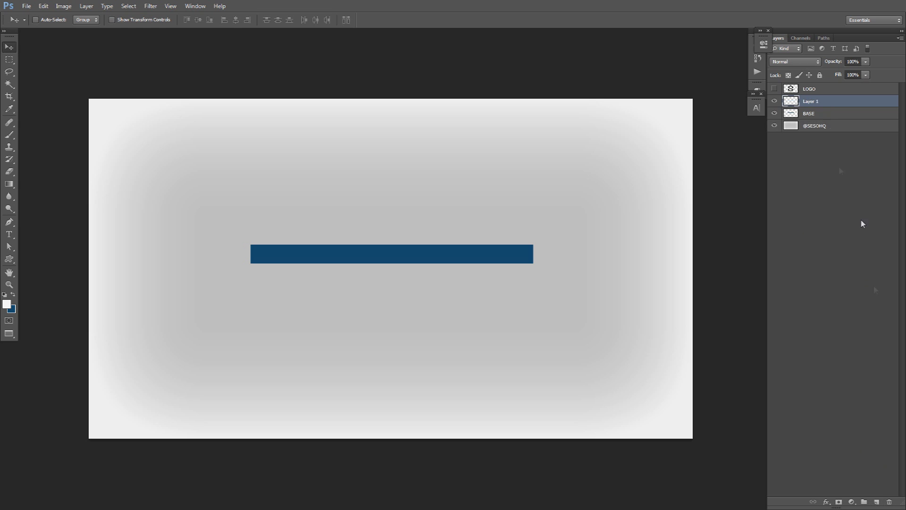
right_click(822, 103)
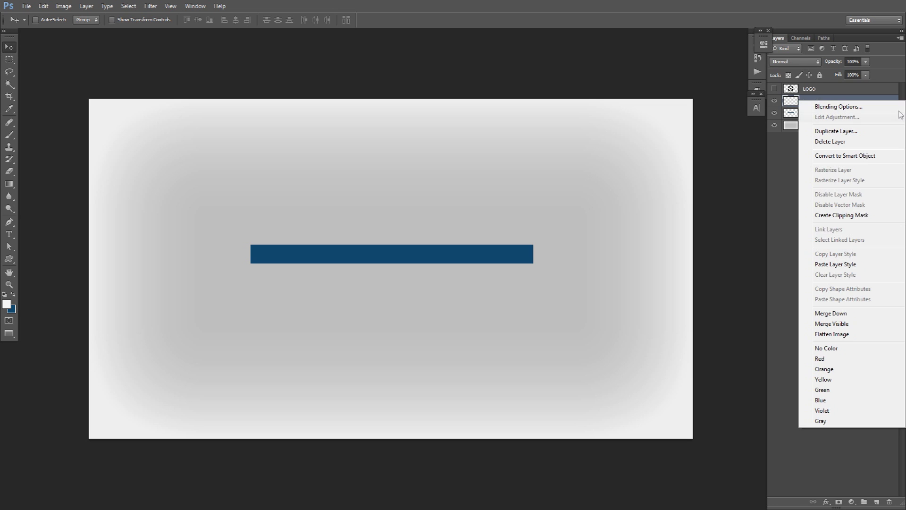
click(834, 218)
double_click(819, 103)
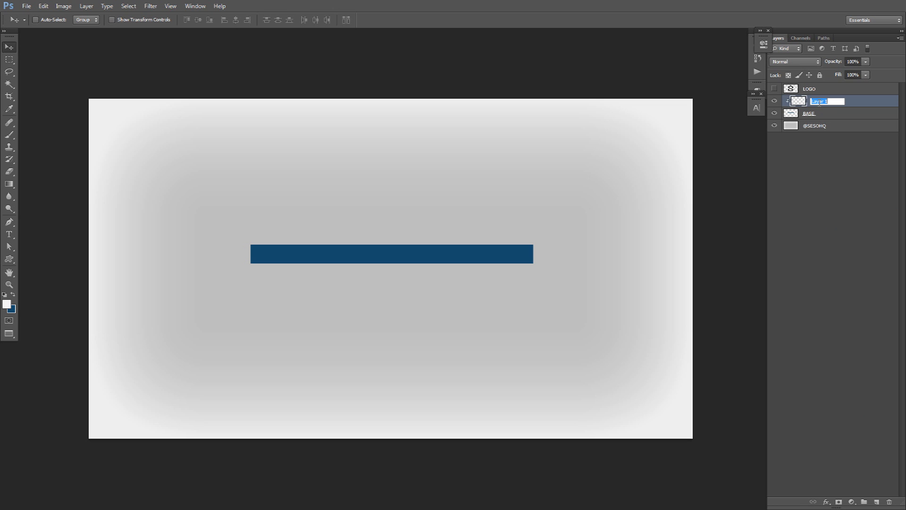
key(Return)
double_click(819, 102)
text(HALF)
key(Return)
Select an area covering the blue bar's upper half, fill it with white on the HALF layer and deselect
key(m)
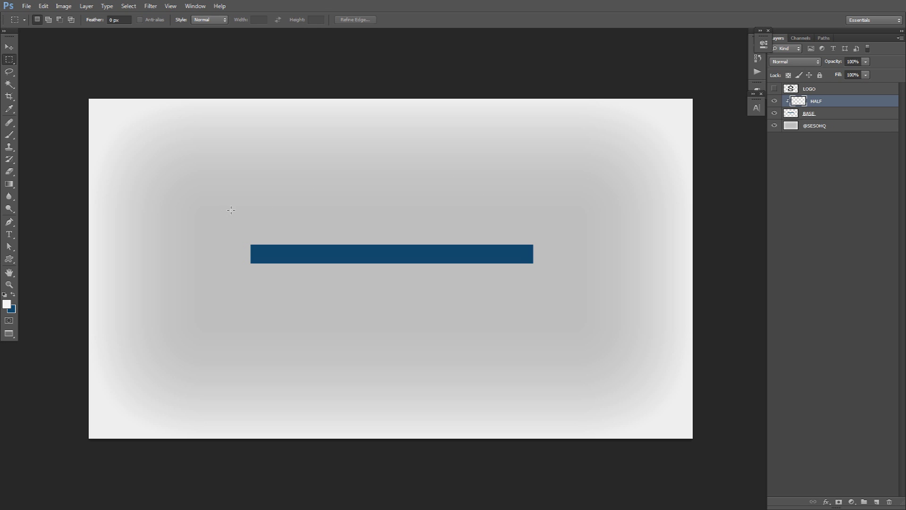
drag(230, 222, 551, 253)
right_click(416, 205)
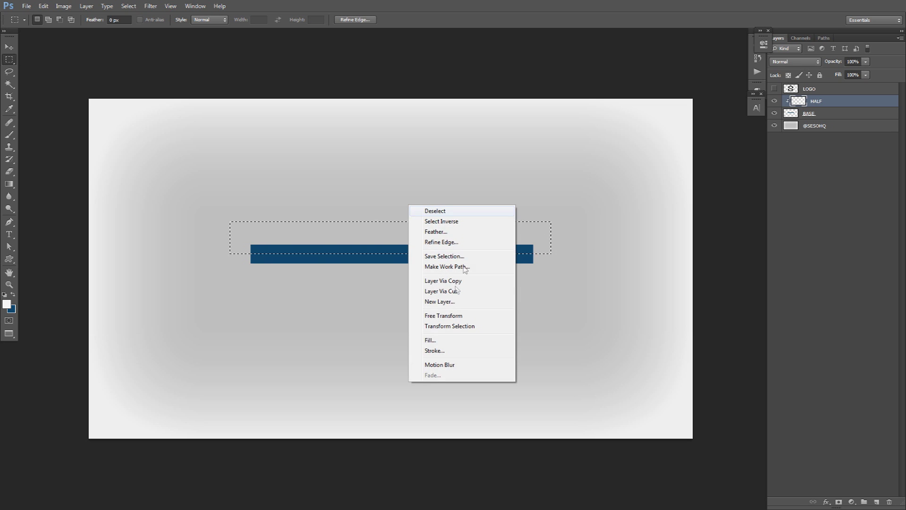
click(427, 340)
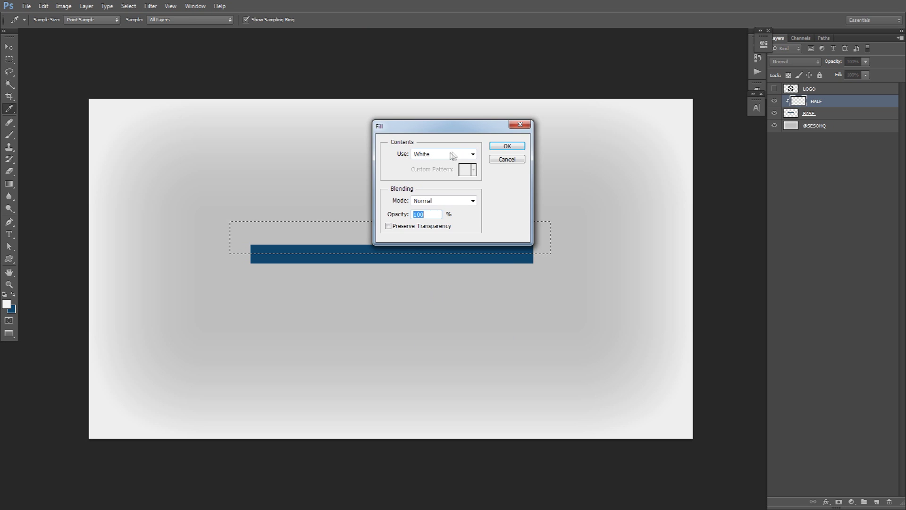
click(507, 145)
right_click(522, 171)
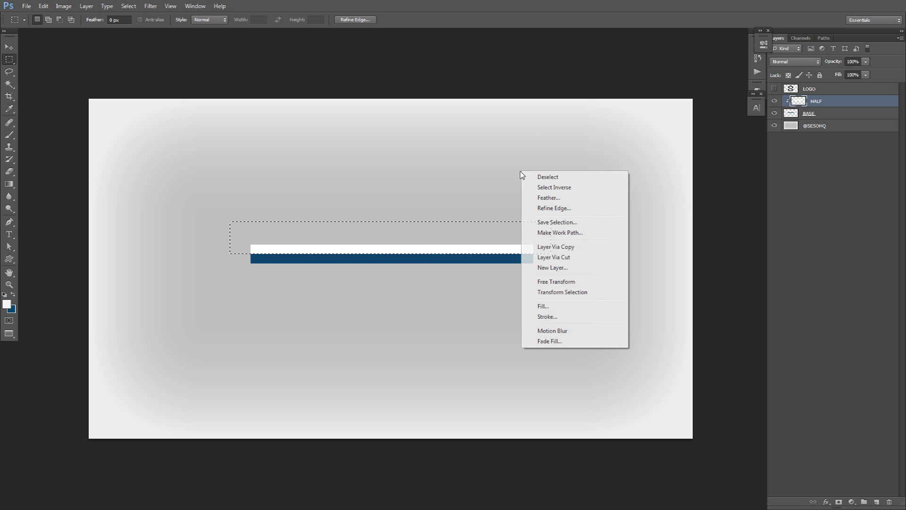
click(564, 179)
Set the HALF layer's blend mode to Overlay and its opacity to 20%
click(802, 62)
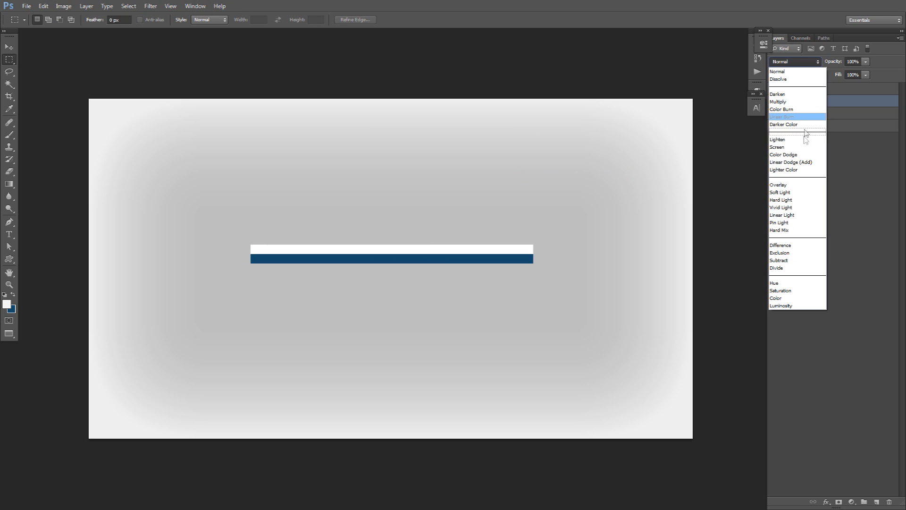
click(797, 184)
click(852, 62)
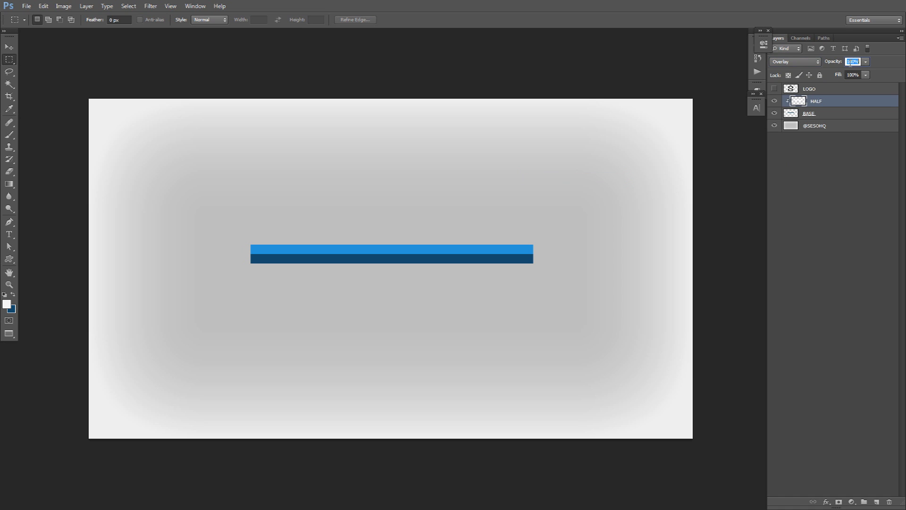
text(20)
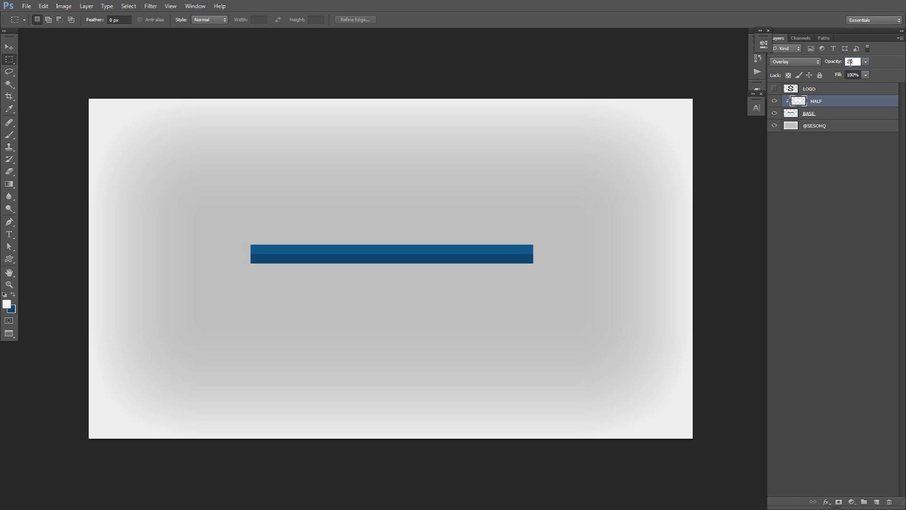
Add a layer above HALF, make it a clipping mask and name it SPLIT 1
click(876, 502)
right_click(818, 101)
click(830, 215)
double_click(818, 101)
text(SPL)
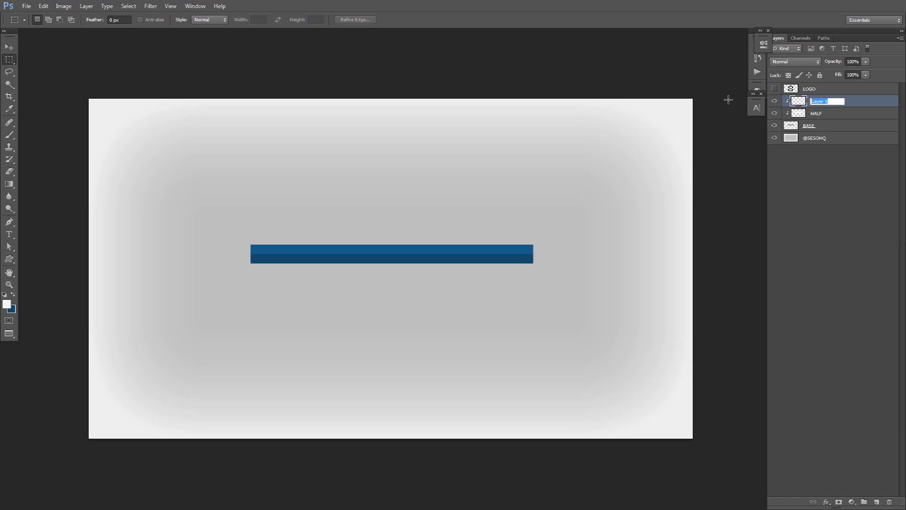
text(IT 1)
key(ctrl+a)
text(SPLIUT)
key(Return)
Start a Pen tool path at the middle of the bar's right edge and run it diagonally to a point beyond the lower-left corner
key(p)
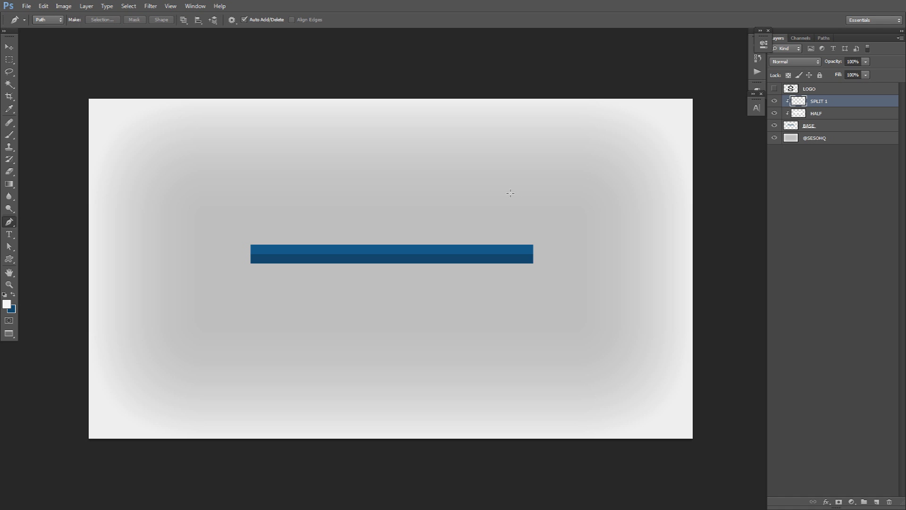
right_click(10, 221)
click(52, 220)
scroll(552, 245, up, 2)
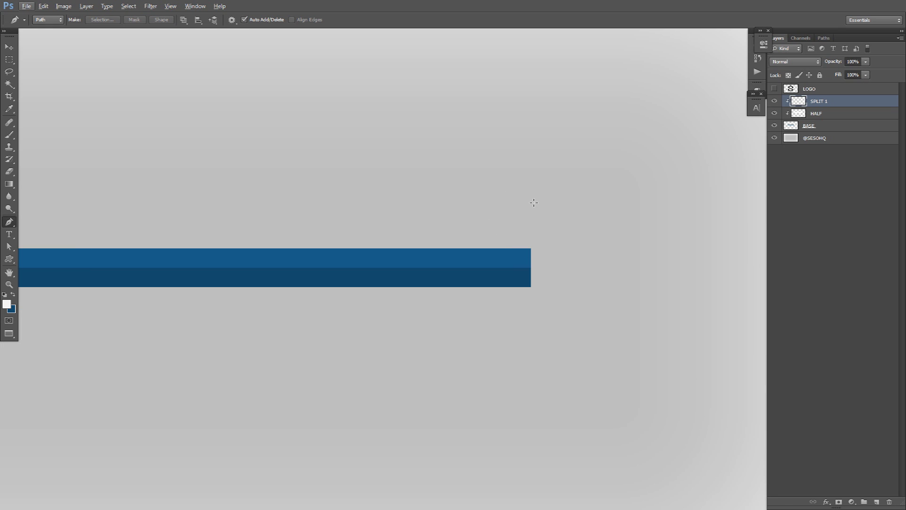
scroll(530, 283, up, 2)
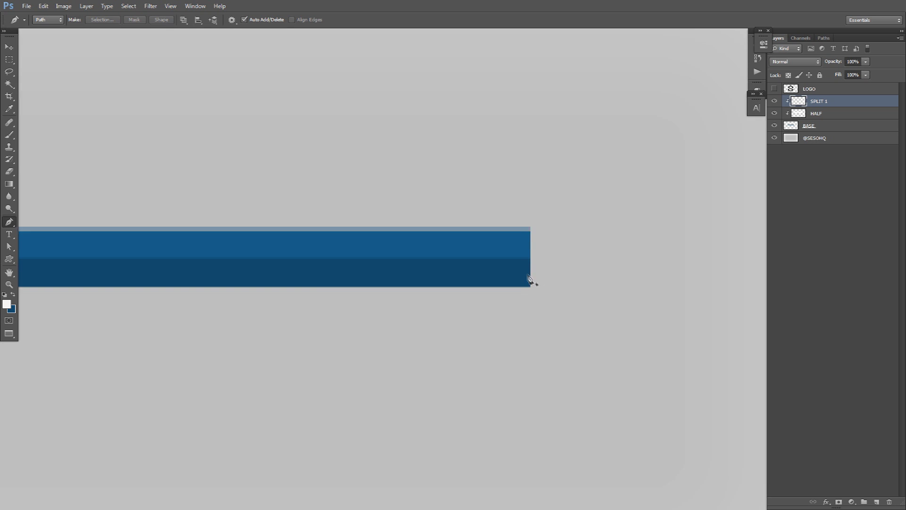
scroll(530, 283, up, 2)
click(620, 247)
scroll(600, 232, down, 1)
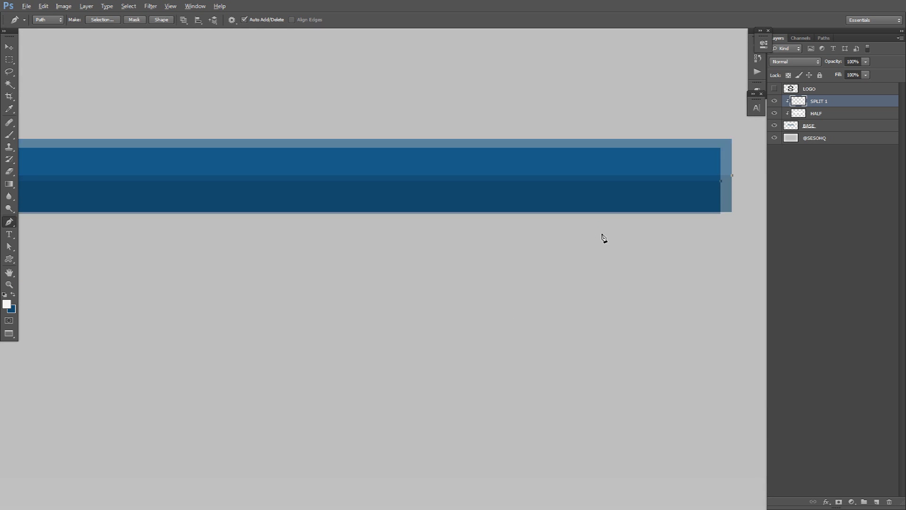
scroll(599, 238, down, 1)
scroll(316, 261, down, 1)
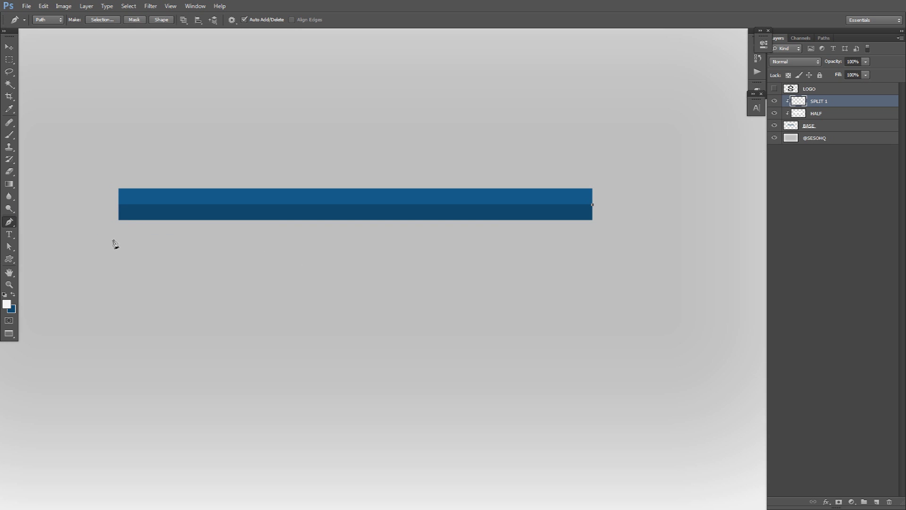
click(90, 239)
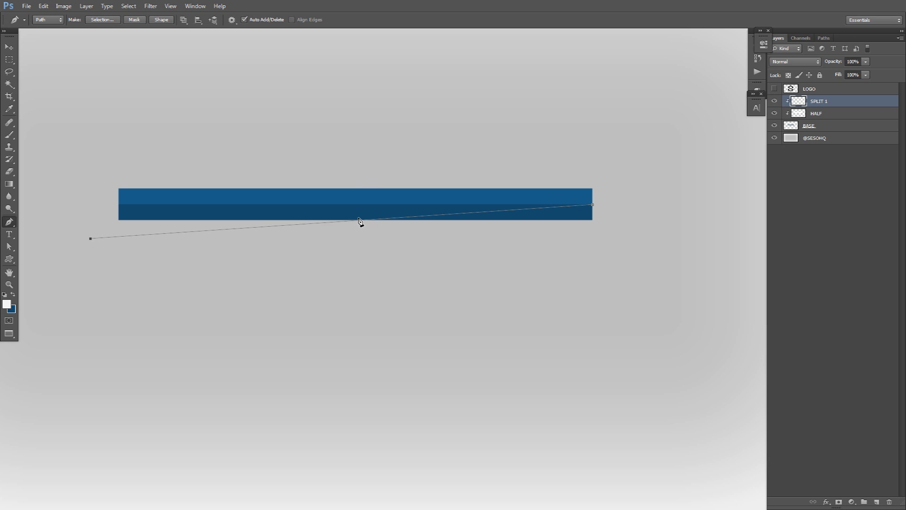
drag(91, 238, 24, 227)
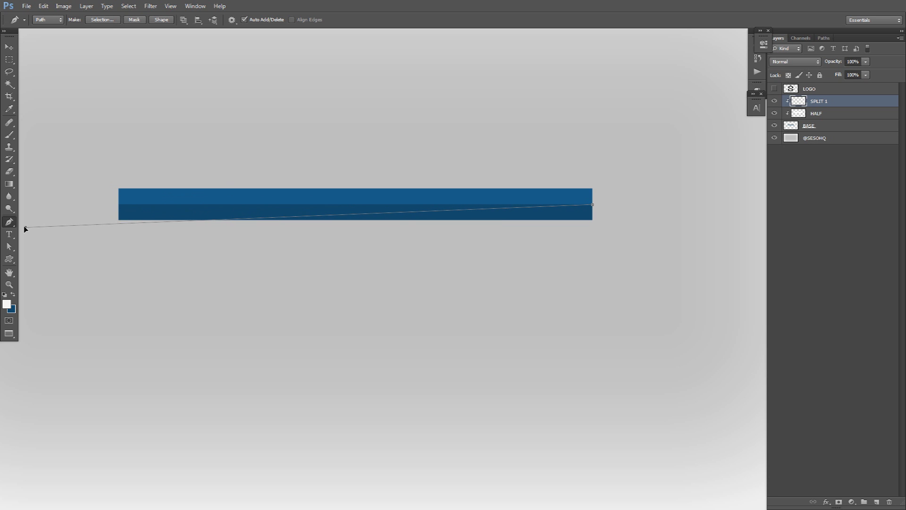
Continue the path below and around the bar's right end, closing it at the starting anchor
click(492, 368)
drag(719, 302, 723, 292)
click(682, 156)
click(592, 204)
Fill the closed path with white on SPLIT 1 and delete the path
right_click(539, 141)
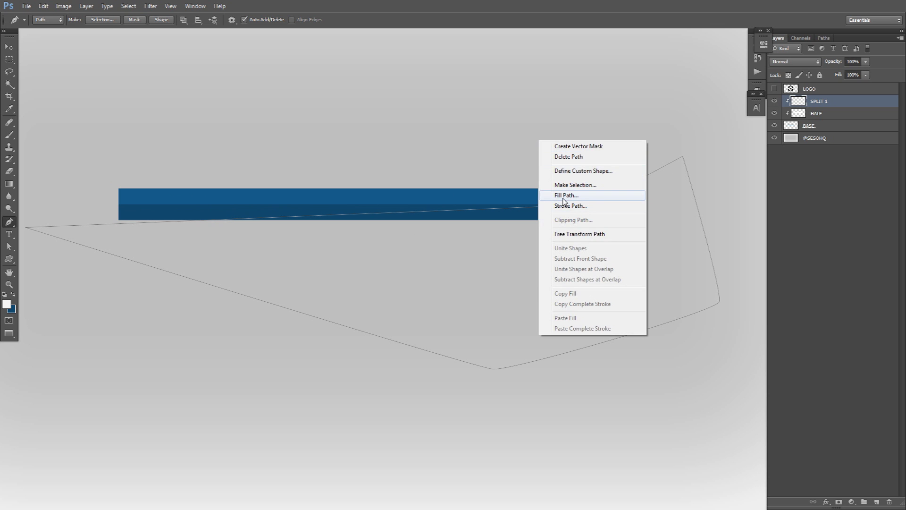
click(604, 196)
click(530, 138)
right_click(543, 131)
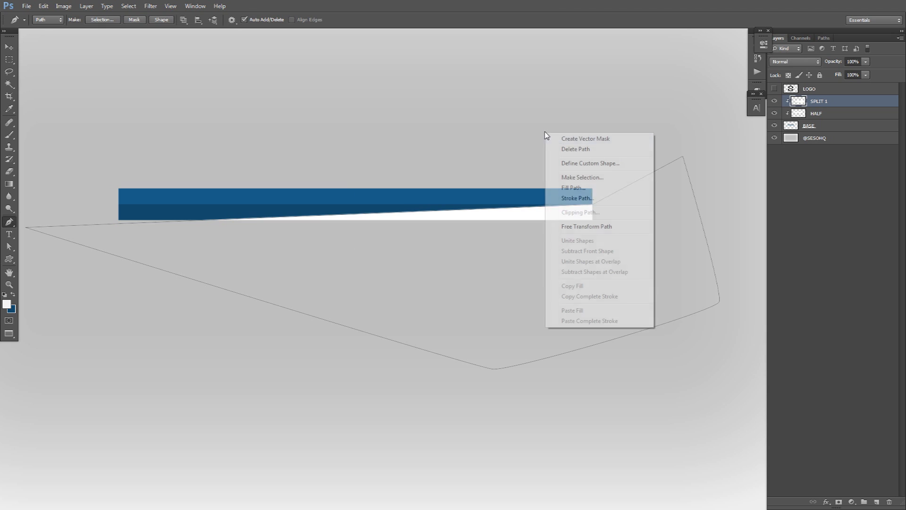
click(573, 149)
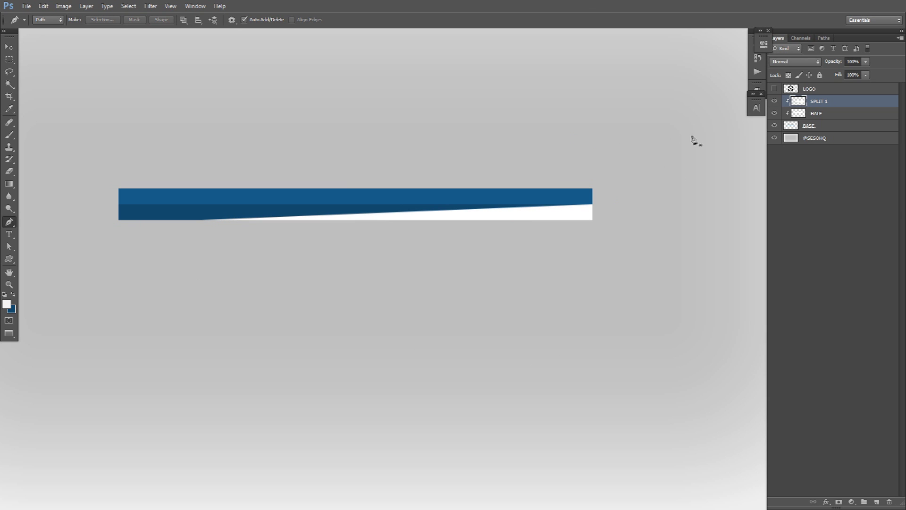
Set the SPLIT 1 layer's blend mode to Overlay
key(v)
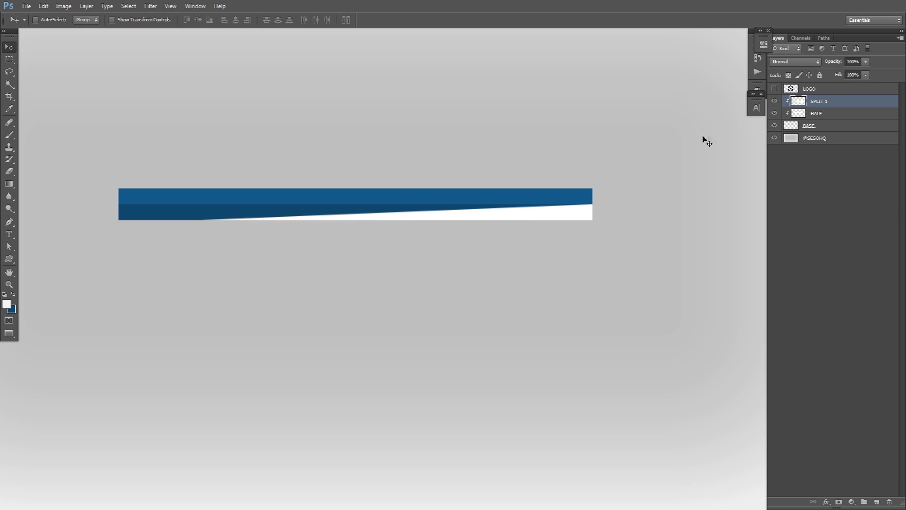
click(794, 62)
click(782, 189)
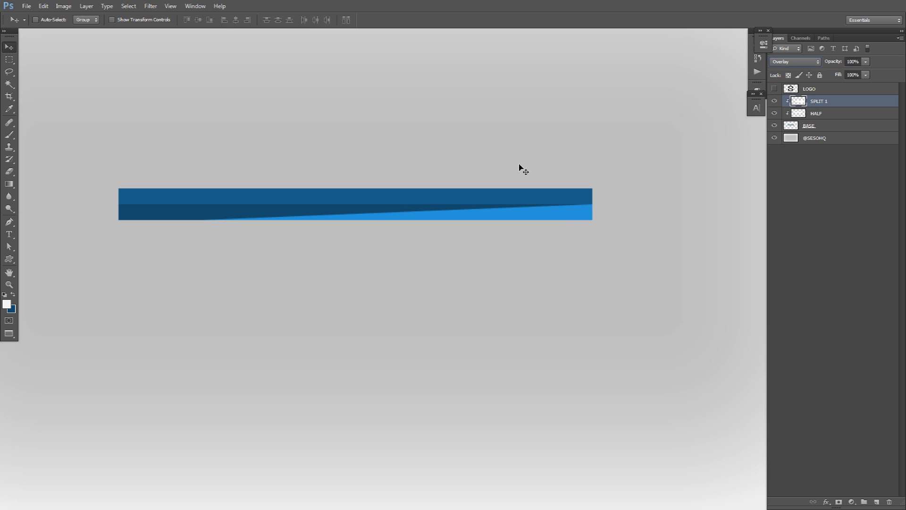
Add an Inner Shadow to SPLIT 1 with global light turned off and the angle set to 90°
double_click(850, 101)
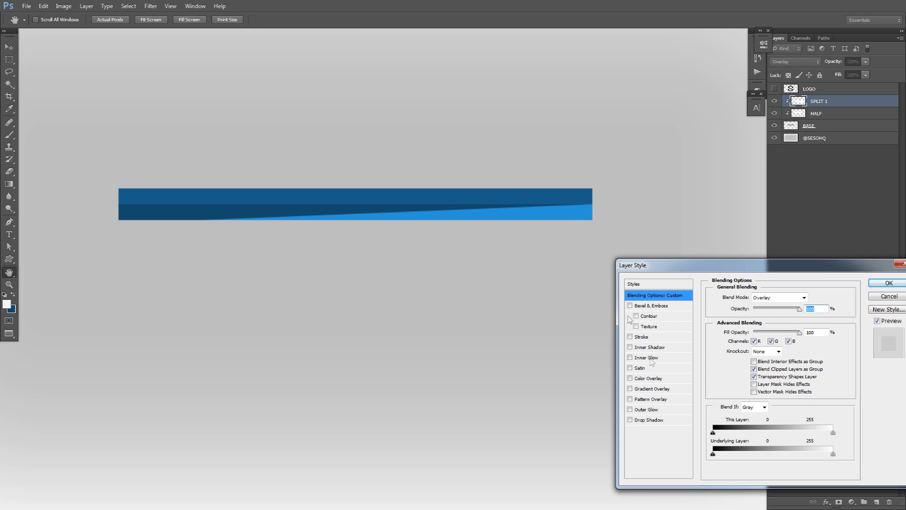
click(647, 347)
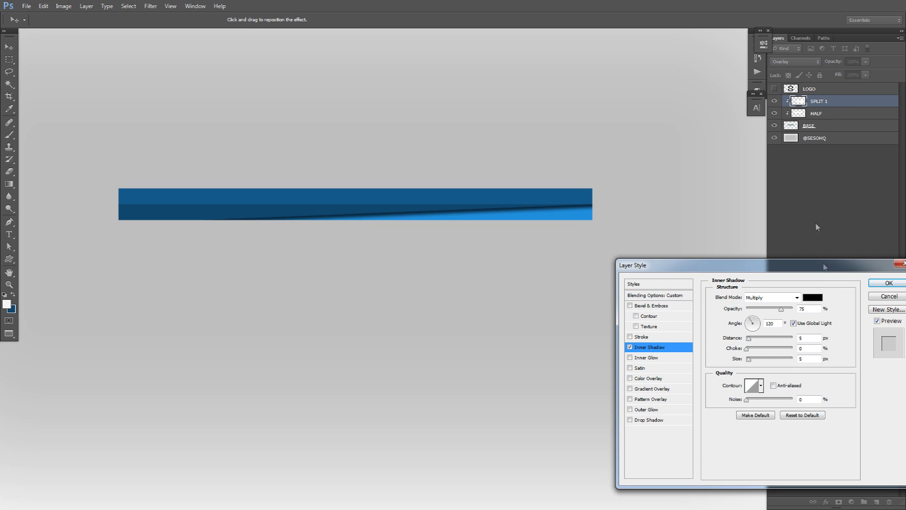
click(793, 323)
text(90)
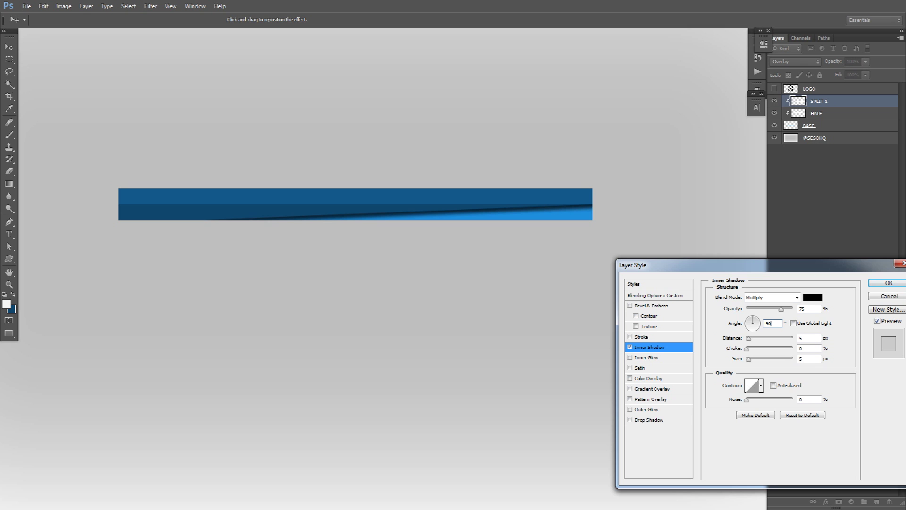
Set the inner shadow's distance to 1 px, choke to 6% and opacity to 100%, apply it and collapse the layer's effects list
click(810, 338)
text(1)
key(Tab)
text(6)
key(Tab)
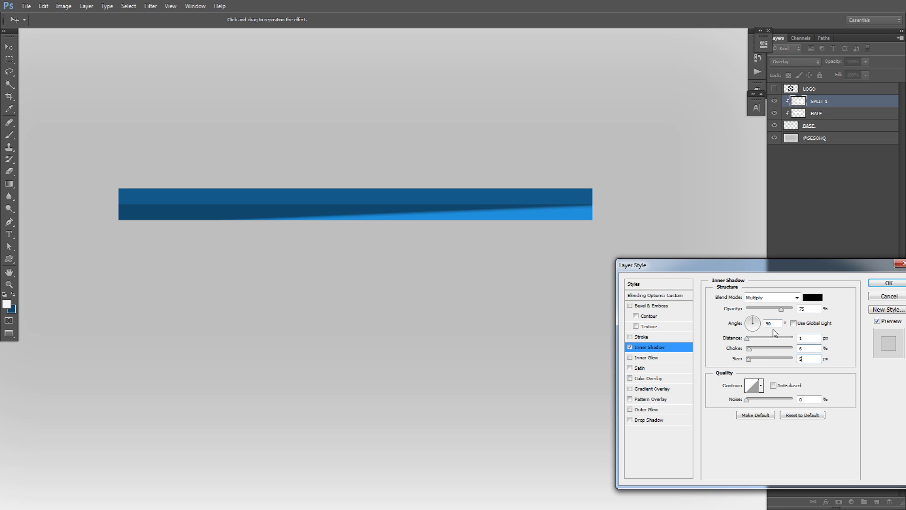
drag(781, 311, 802, 312)
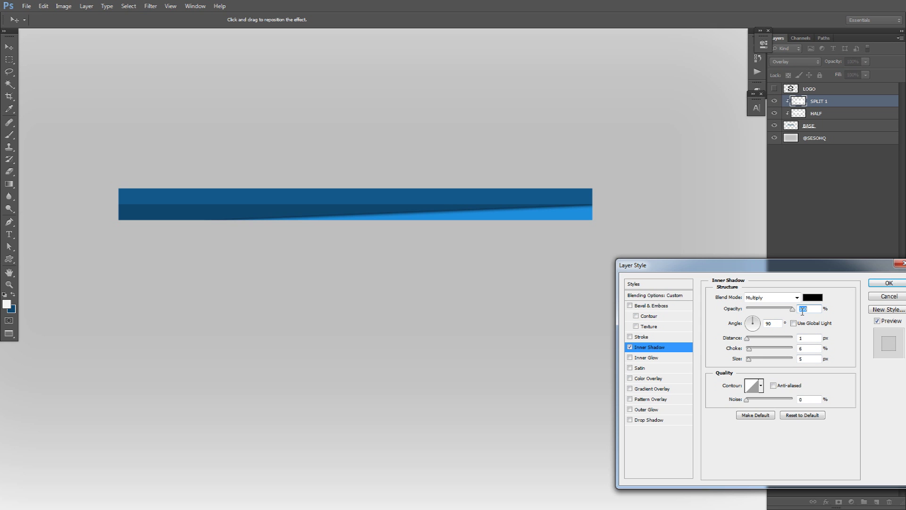
click(881, 282)
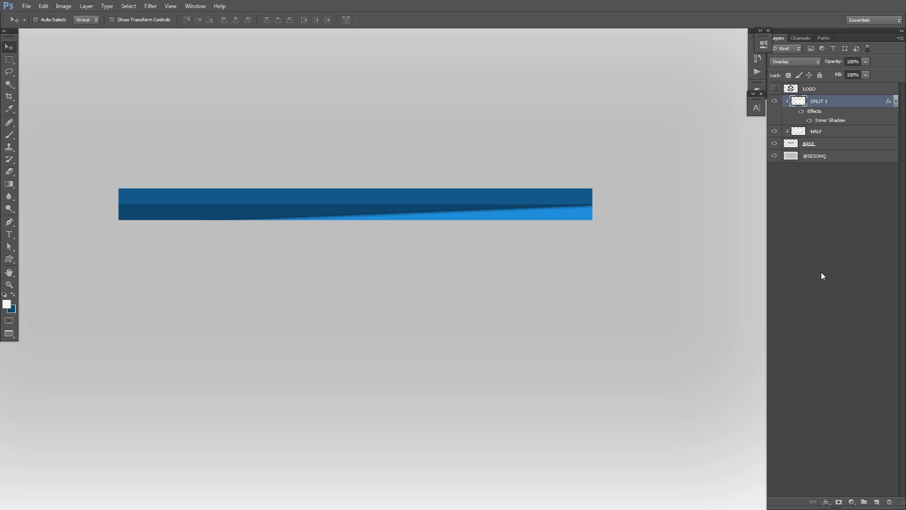
click(894, 102)
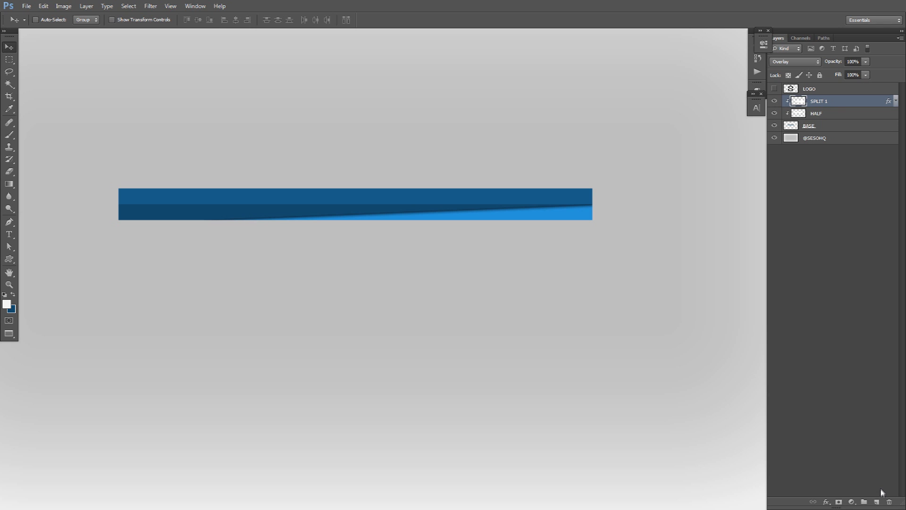
Add a layer above SPLIT 1, make it a clipping mask and name it Logo spot
click(876, 501)
right_click(829, 104)
click(834, 221)
double_click(822, 102)
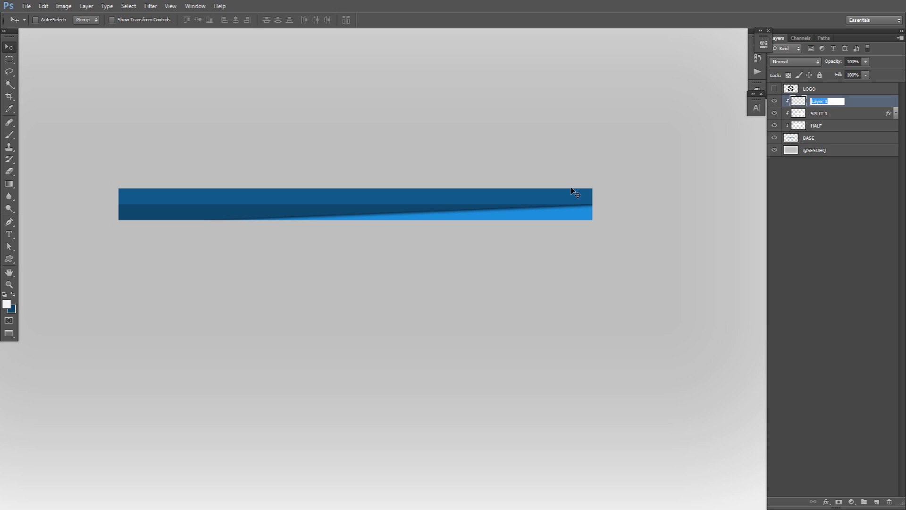
text(Logo spot)
key(Return)
Draw a closed Pen tool path around the bar's right end, with a diagonal edge from above the upper-right corner down to below the bar
key(p)
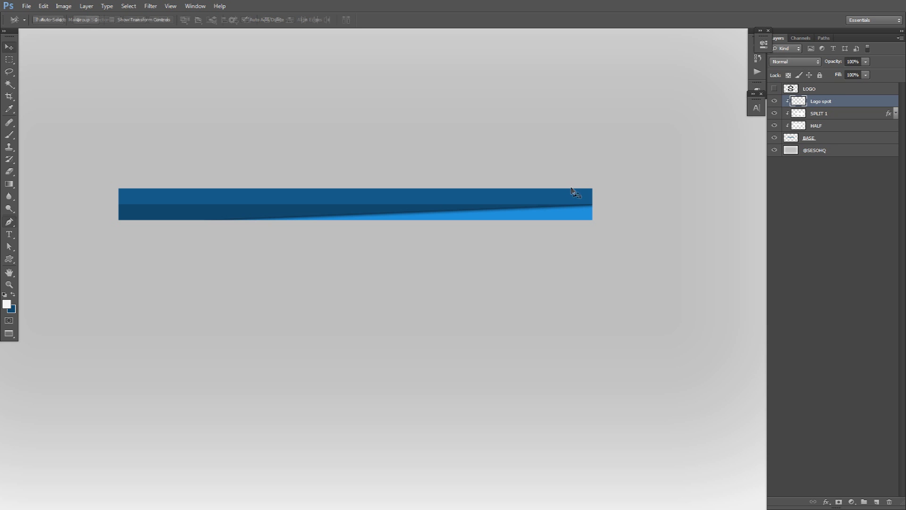
alt+scroll(588, 198, up, 2)
click(610, 182)
drag(609, 182, 714, 84)
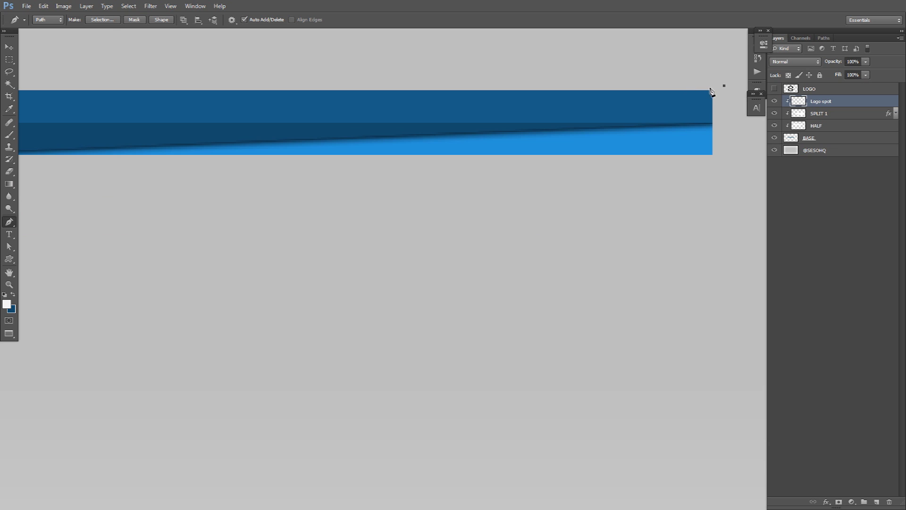
alt+scroll(358, 231, down, 1)
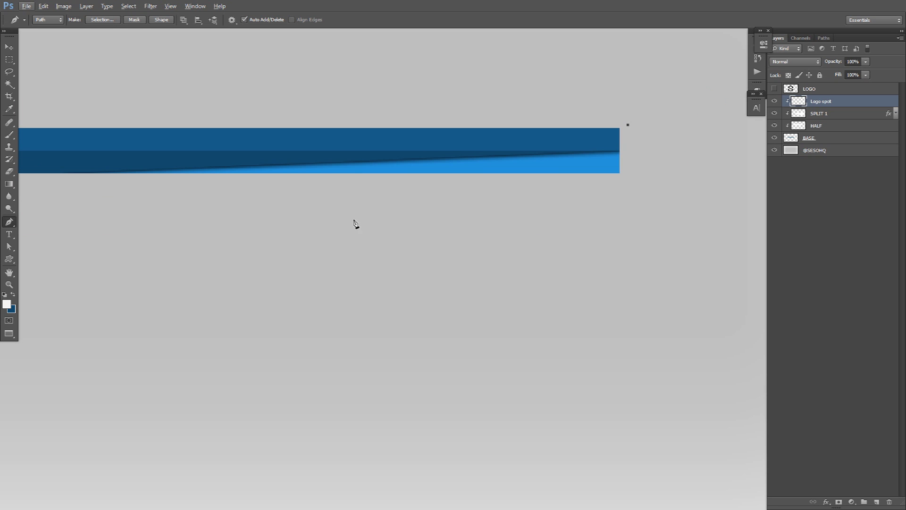
click(511, 207)
key(ctrl+z)
click(497, 219)
drag(628, 126, 628, 121)
click(702, 241)
click(563, 274)
key(ctrl+z)
click(696, 159)
click(631, 119)
Fill the closed path on the Logo spot layer with dark navy #0c2f48, sampled from the bar's dark blue half and darkened
right_click(616, 166)
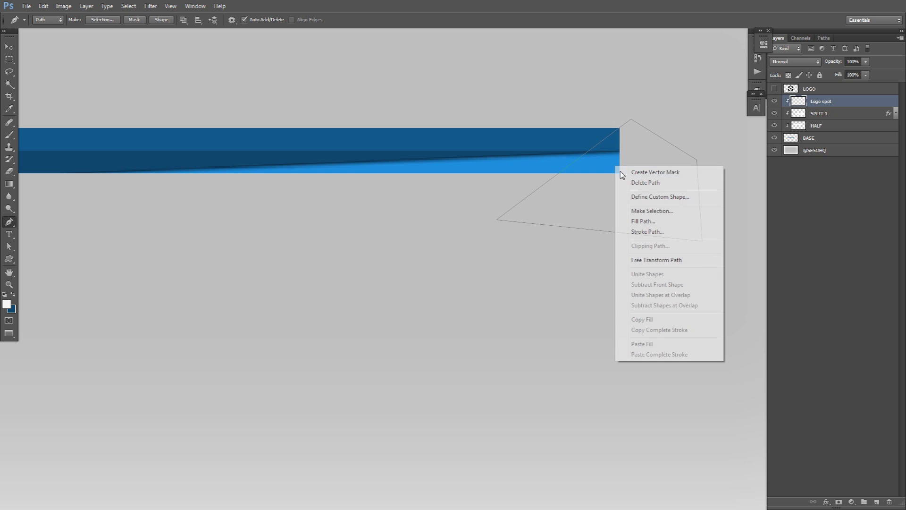
click(642, 221)
click(472, 141)
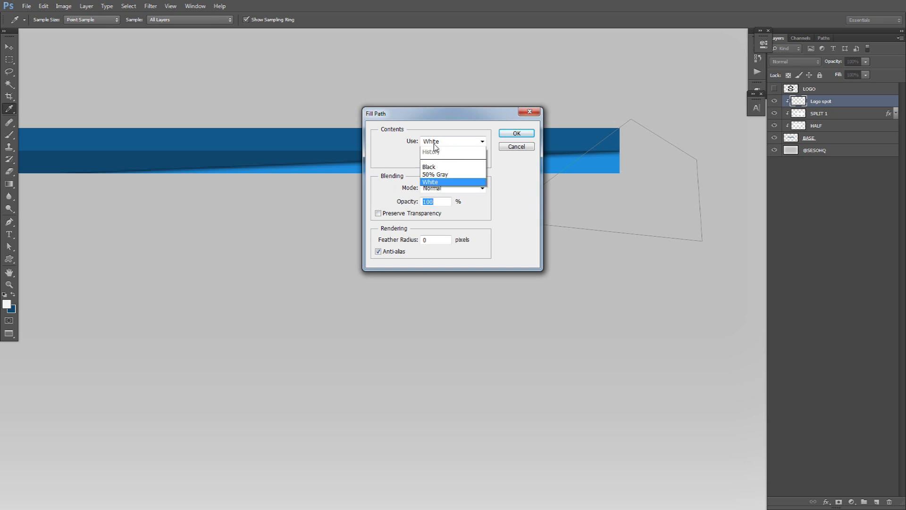
click(433, 166)
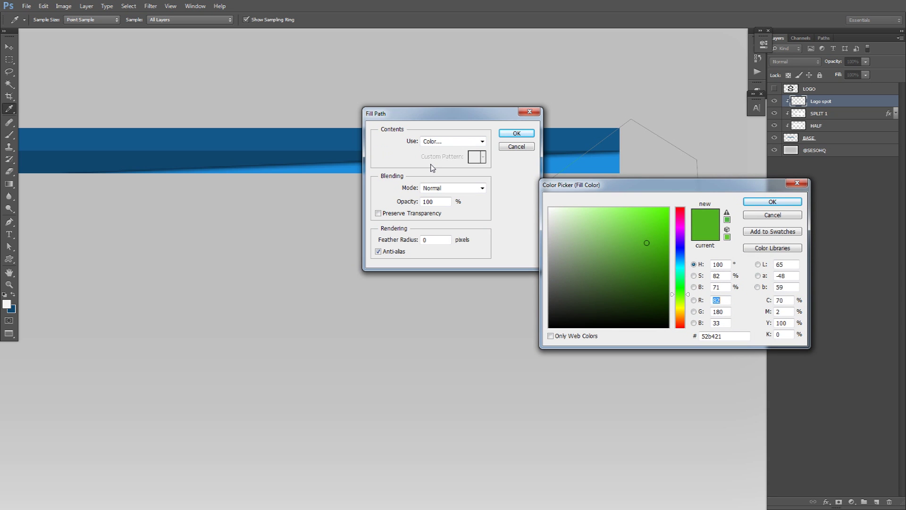
click(303, 154)
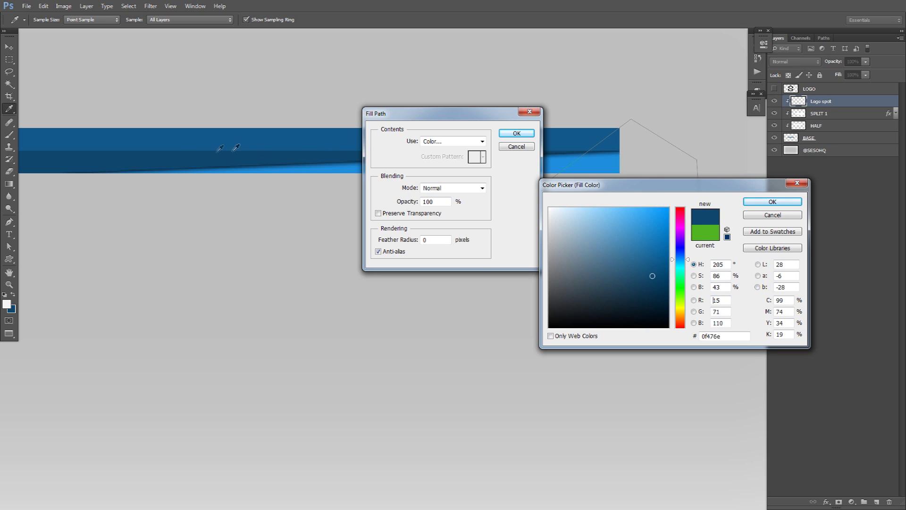
drag(653, 281, 649, 294)
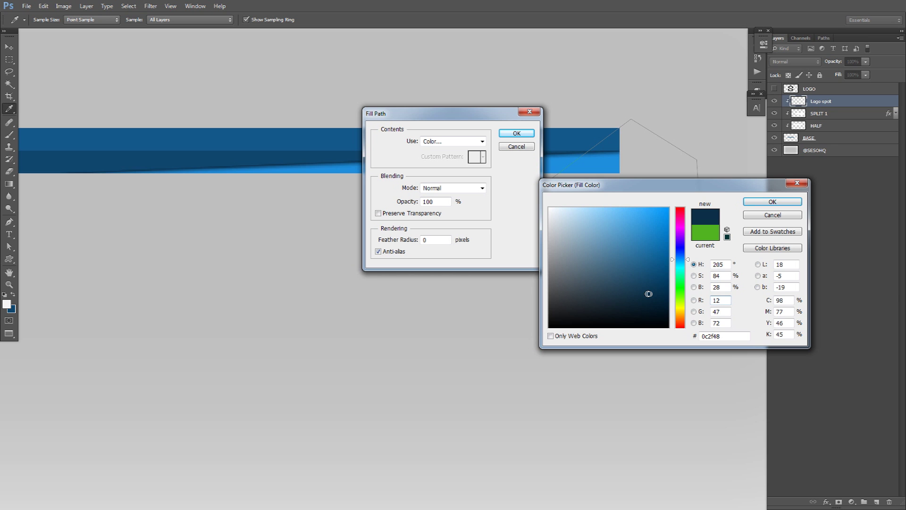
click(772, 202)
click(516, 134)
Delete the path around the bar's right end and check the filled corner against the whole bar
right_click(593, 136)
click(618, 148)
right_click(577, 132)
click(525, 169)
key(v)
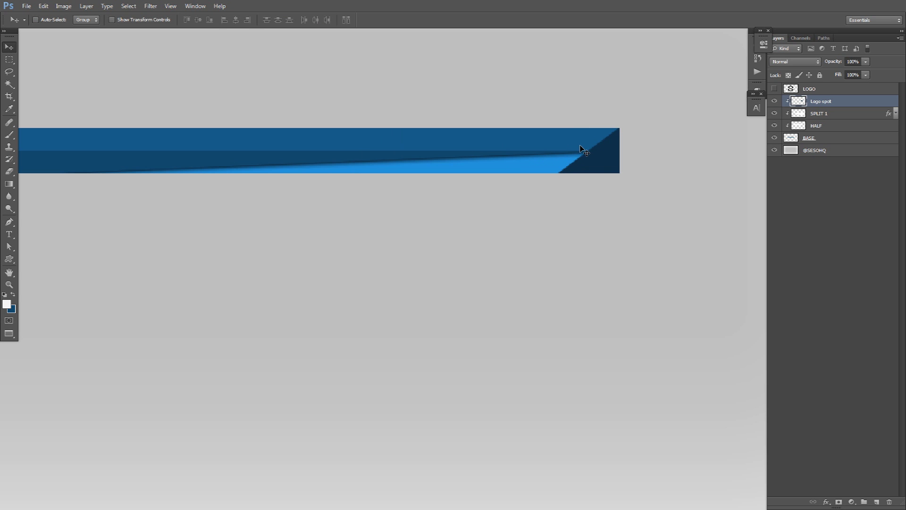
scroll(587, 160, down, 3)
scroll(587, 159, up, 3)
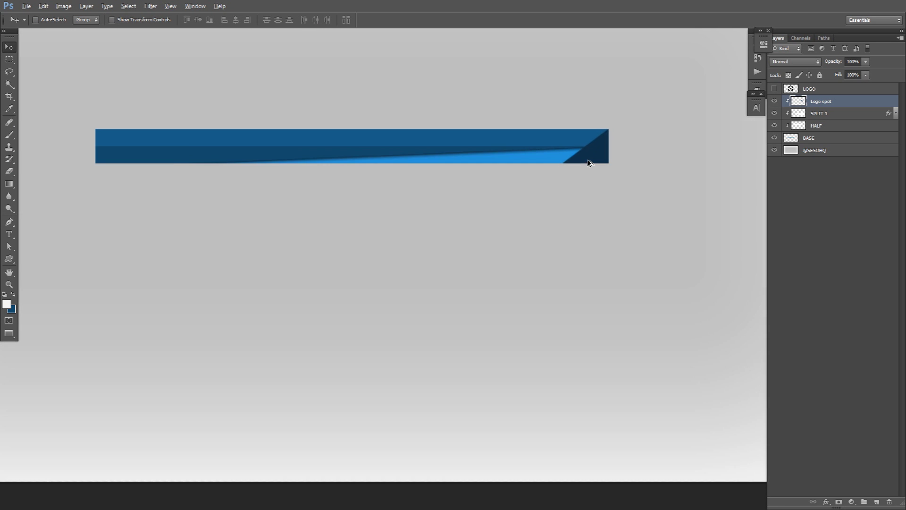
Pull the path's lower-left corner further left for a shallower diagonal, fill the reshaped path with the same navy and delete the path
drag(587, 160, 445, 208)
right_click(581, 158)
click(567, 143)
key(p)
right_click(566, 143)
click(585, 201)
key(Return)
right_click(585, 143)
click(608, 157)
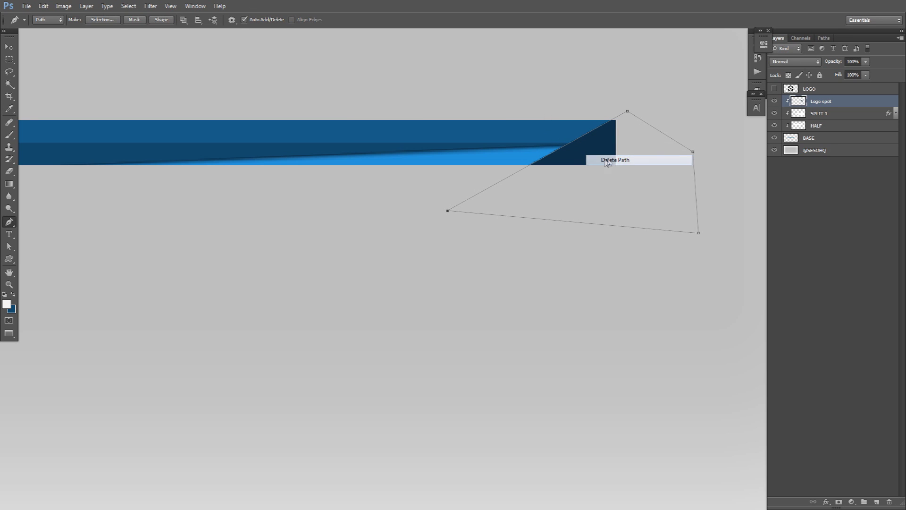
Set the Logo spot layer's blend mode to Screen and add a Gradient Overlay to it
click(801, 63)
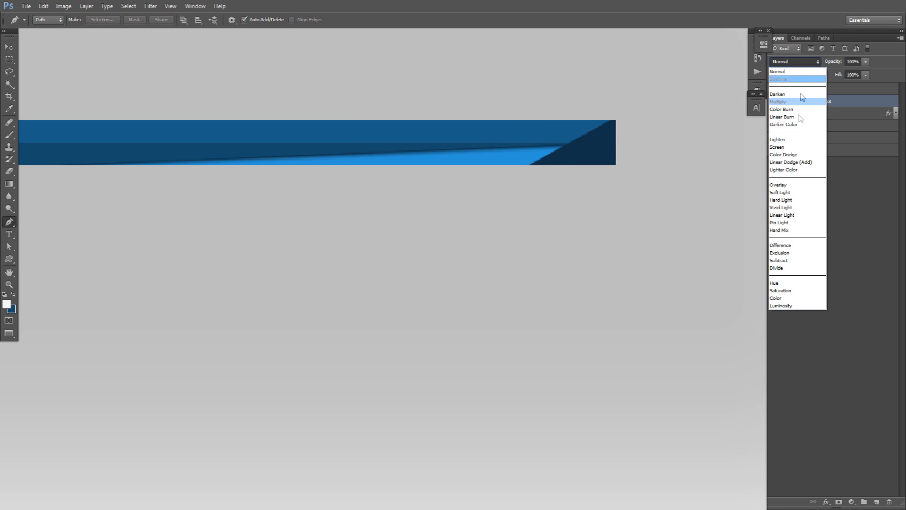
click(805, 140)
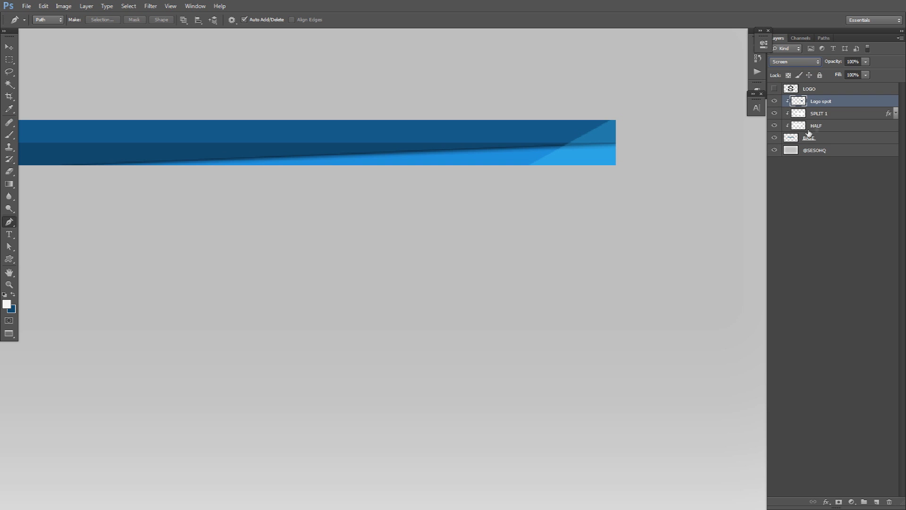
double_click(861, 101)
drag(679, 267, 657, 214)
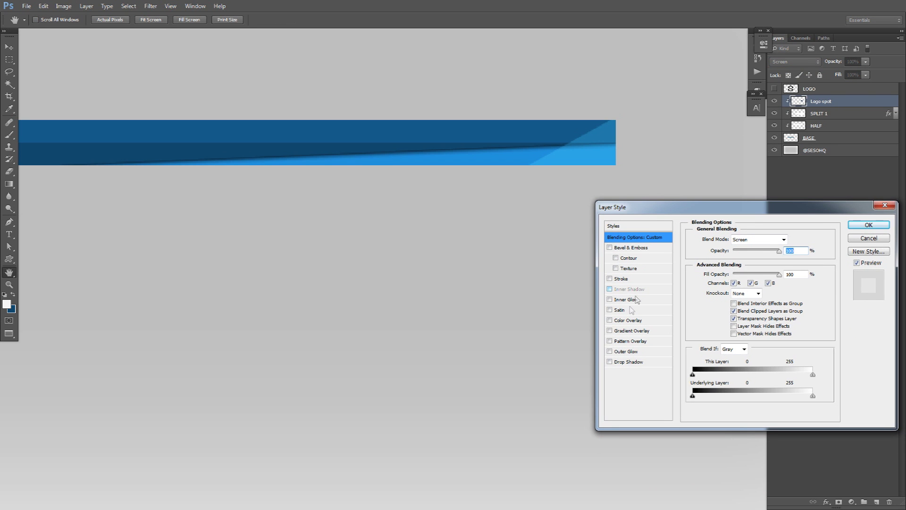
click(629, 330)
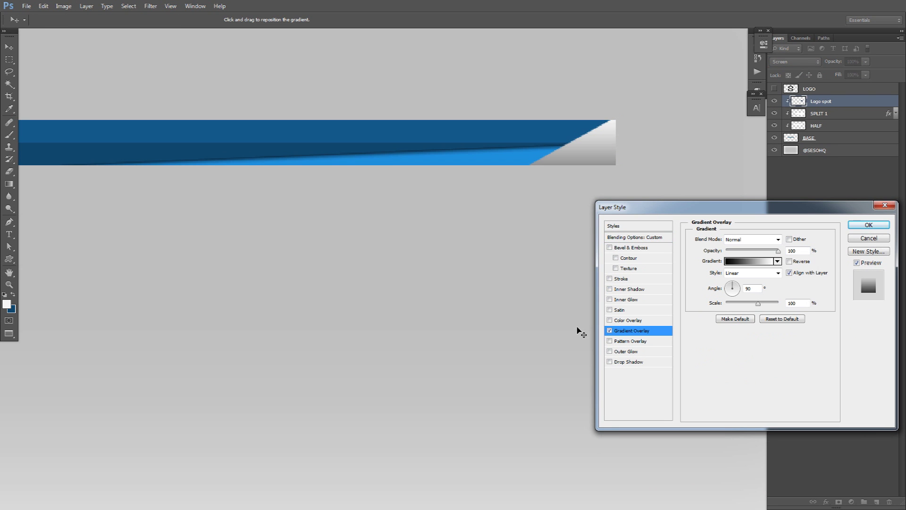
Set the gradient overlay's opacity to 75% and its blend mode to Overlay after trying Soft Light
click(744, 239)
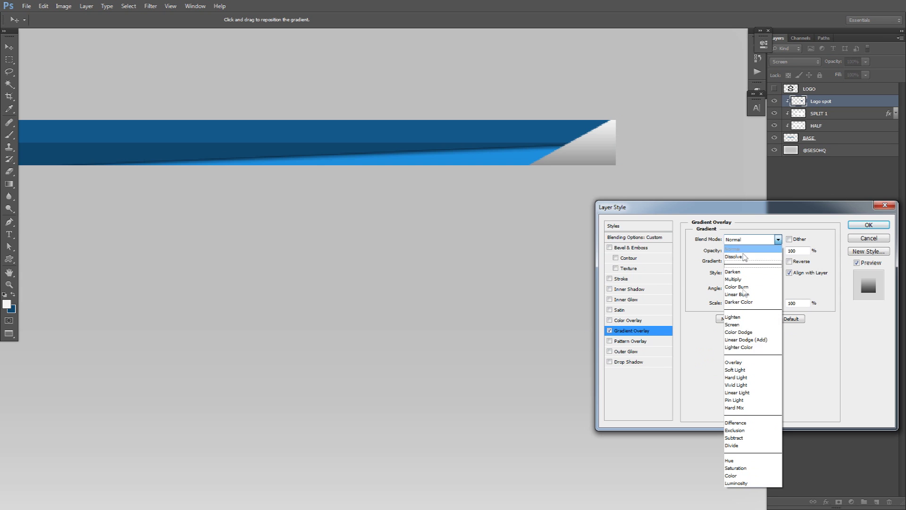
click(733, 371)
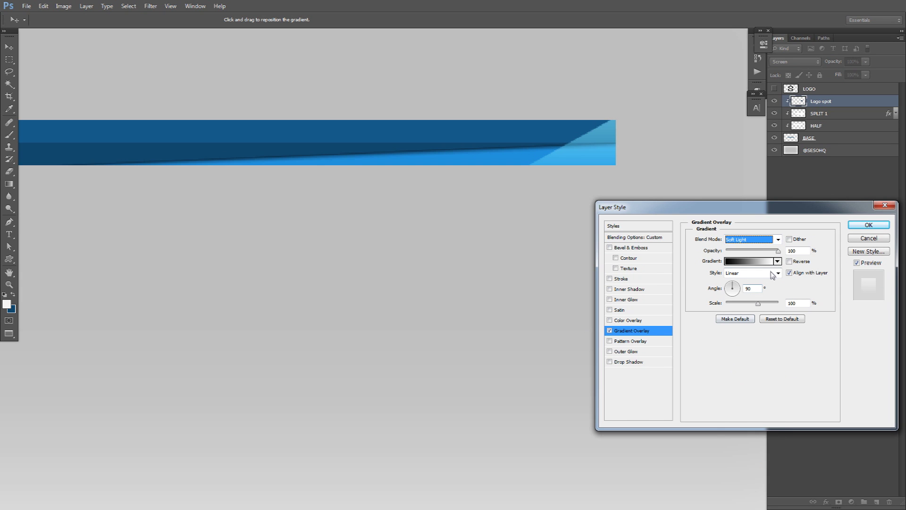
click(797, 250)
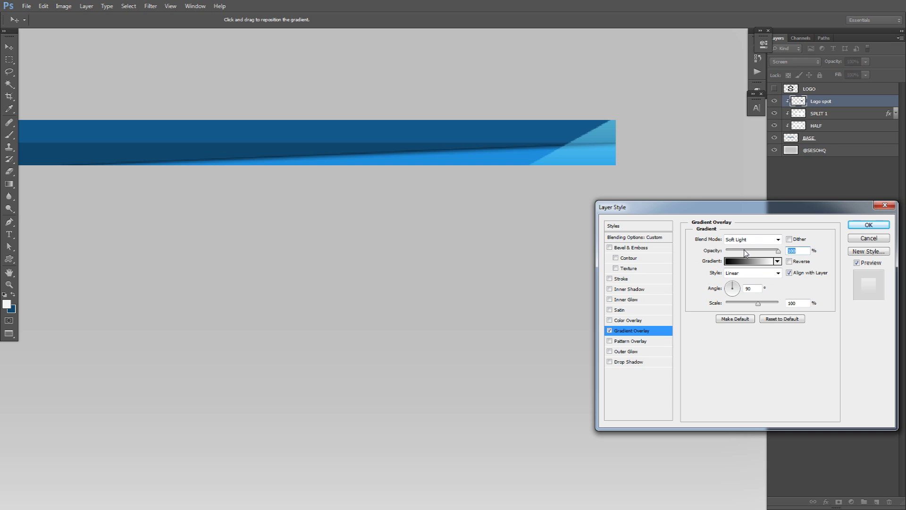
text(75)
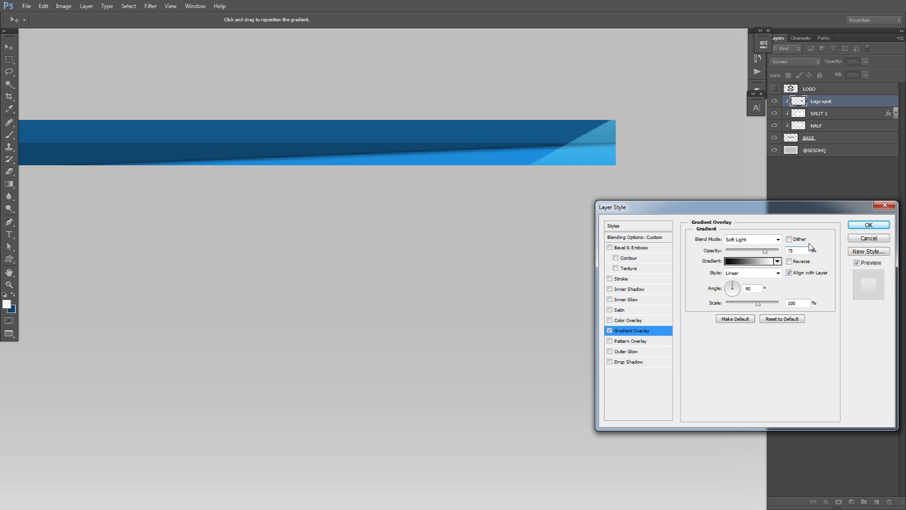
click(753, 241)
click(735, 353)
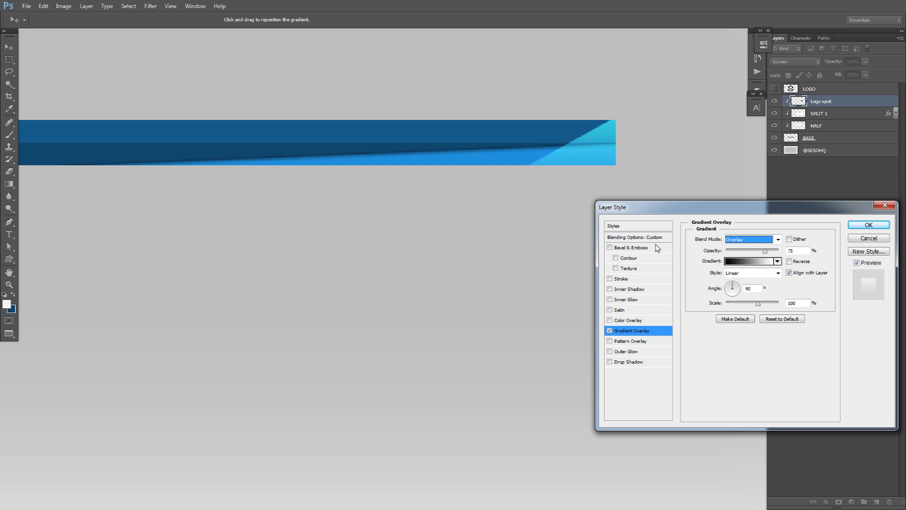
Add an Inner Shadow to Logo spot with angle 90°, distance 1 px, choke 6%, size 5 px and opacity 100%
click(629, 289)
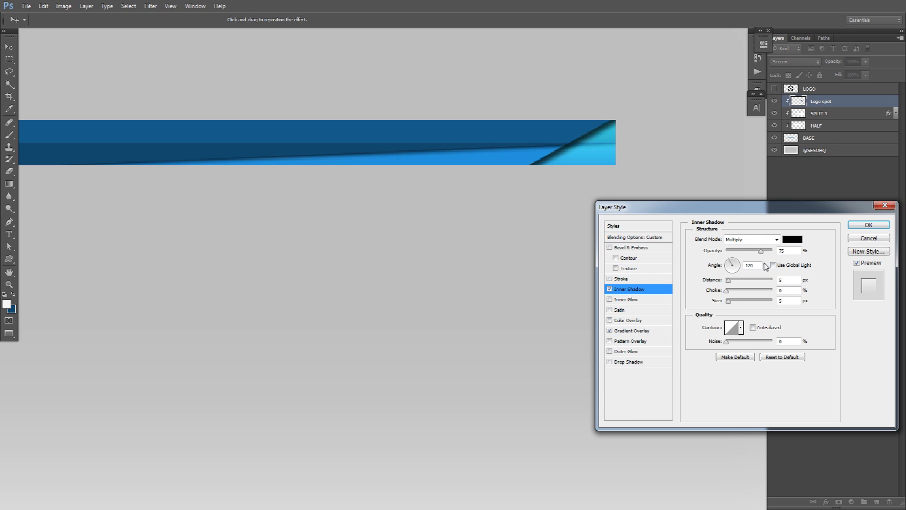
double_click(747, 265)
text(90)
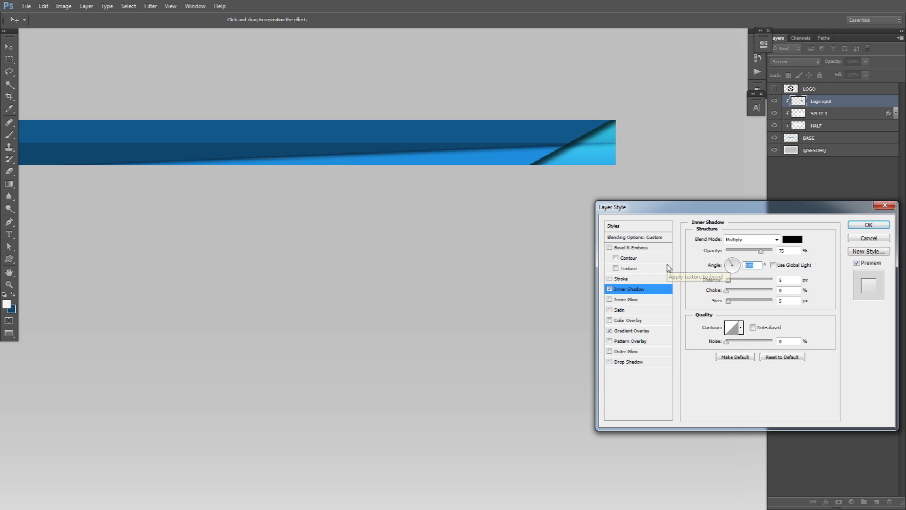
double_click(792, 278)
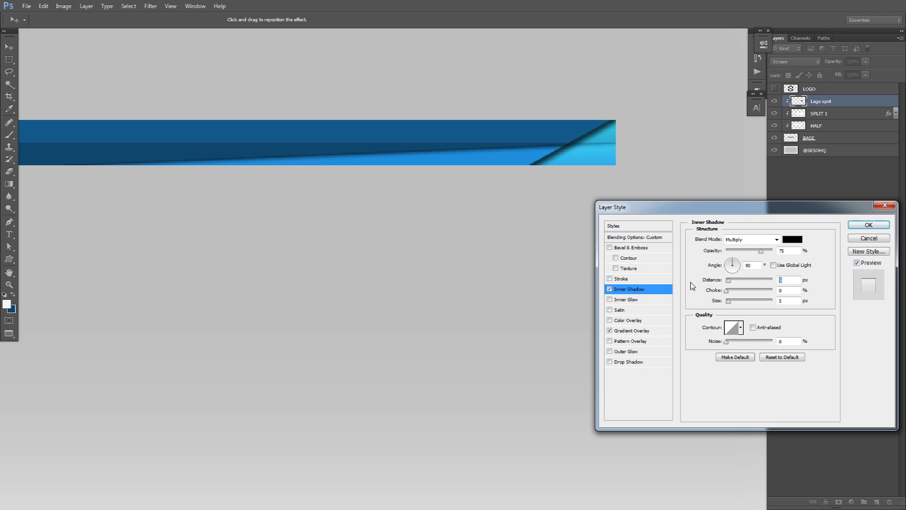
text(1)
key(Tab)
text(6)
key(Tab)
text(5)
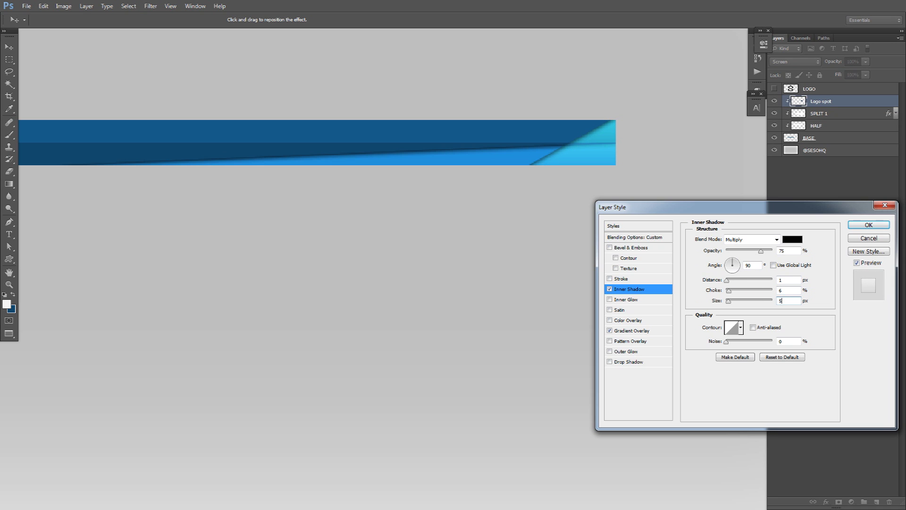
drag(761, 250, 773, 251)
double_click(783, 250)
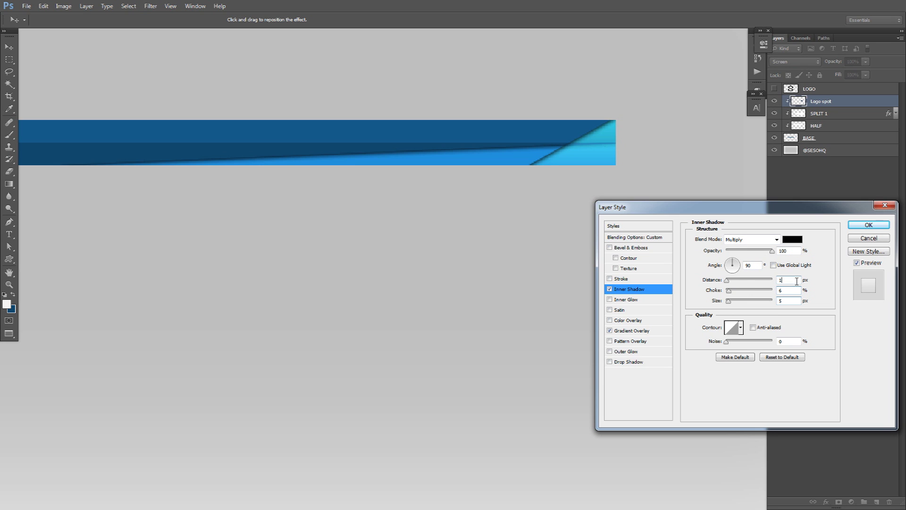
Try different inner shadow distances and set the distance to 3 px
key(Up)
key(Up)
key(Down)
key(Down)
key(Down)
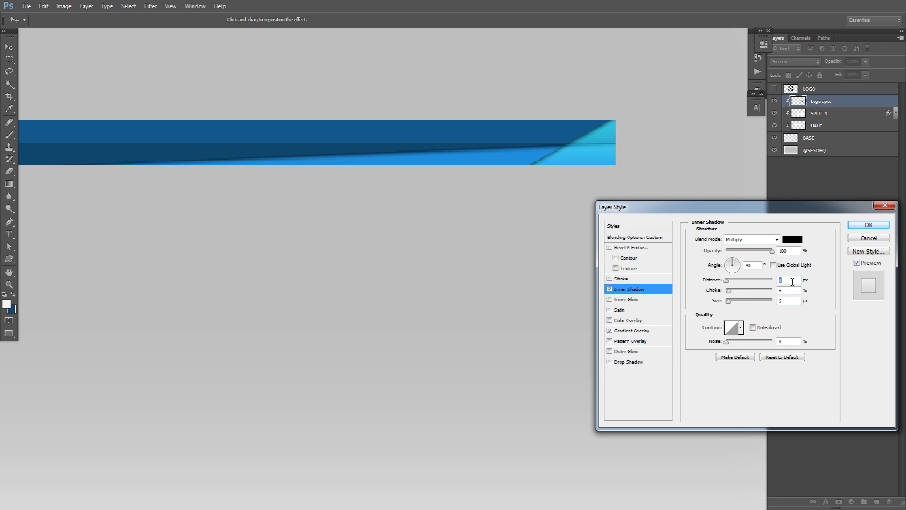
key(Up)
key(Up)
key(Down)
key(Up)
key(Up)
Reduce the inner shadow's size to 2 px and its choke to 3%
double_click(787, 300)
key(Down)
key(Down)
key(Down)
key(Down)
key(Down)
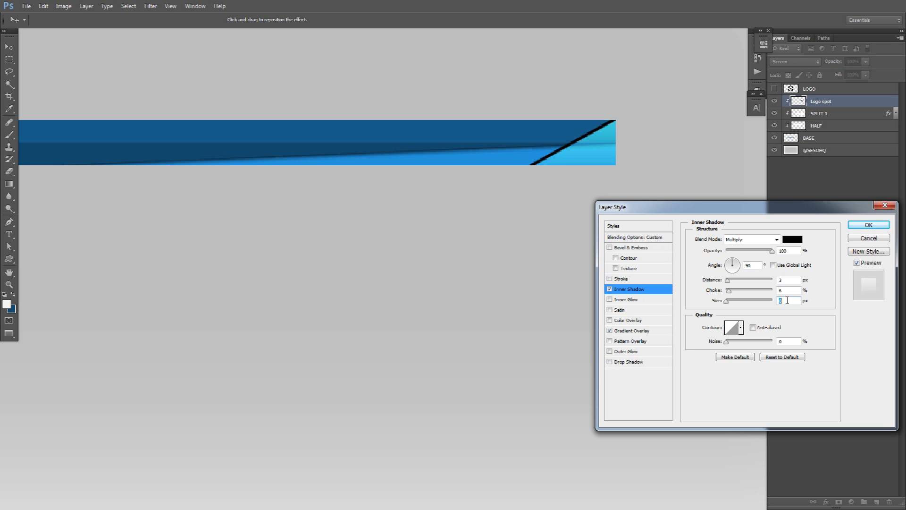
key(Up)
double_click(786, 290)
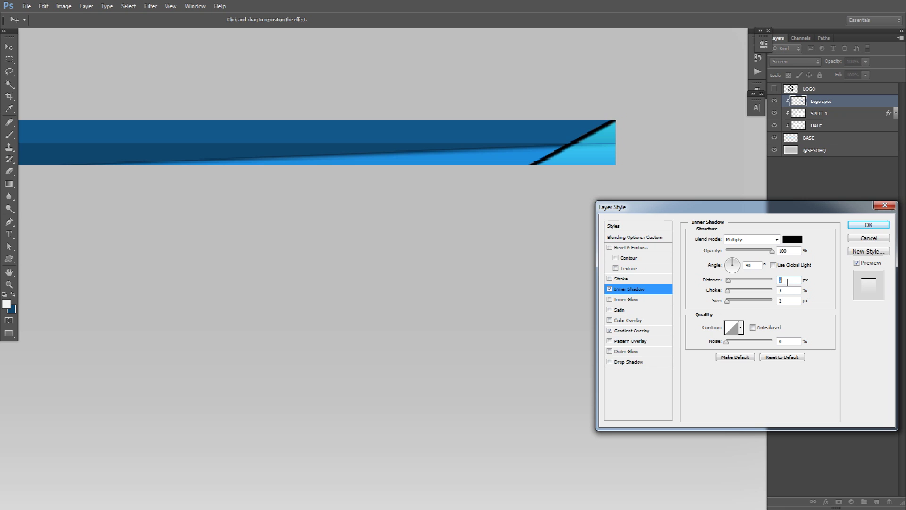
Try a different distance, return it to 3 px and set the inner shadow's choke to 5%
double_click(786, 282)
key(Down)
key(Up)
double_click(789, 290)
key(Up)
key(Up)
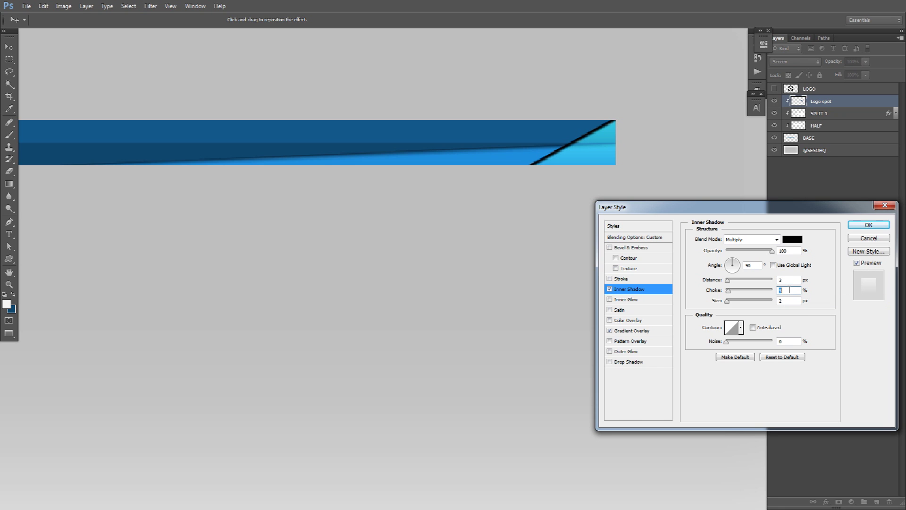
Soften the inner shadow by setting its size to 8 px
double_click(784, 300)
key(Up)
key(Up)
key(Up)
key(Up)
key(Up)
key(Up)
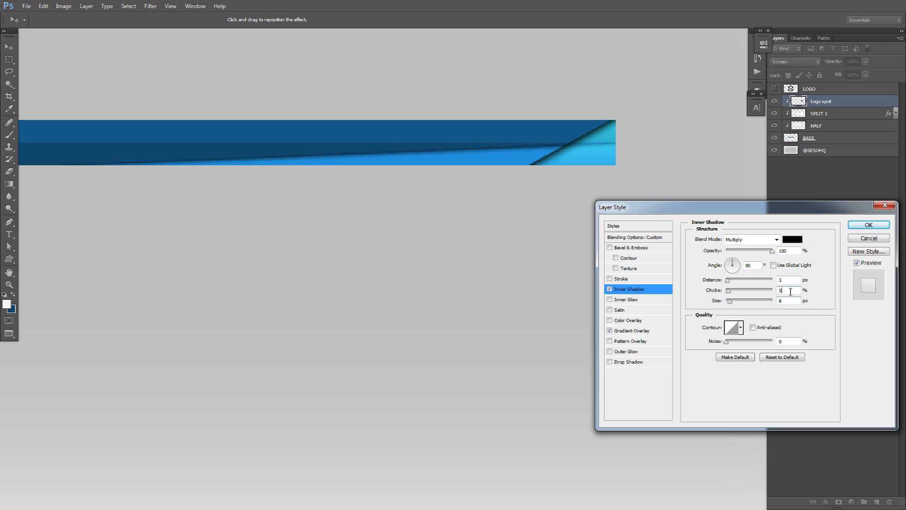
Set the inner shadow's choke to 2% and its distance to 2 px
key(Up)
key(Up)
double_click(784, 280)
key(Down)
key(Down)
key(Down)
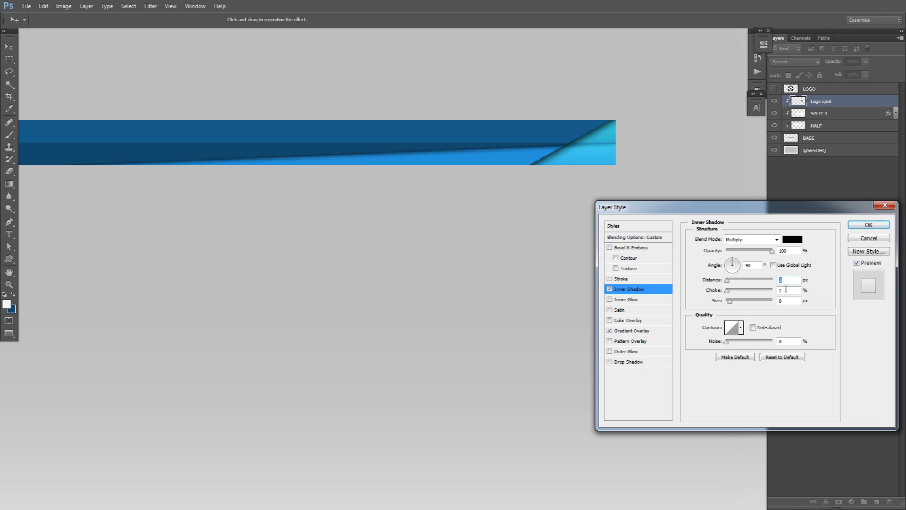
Set the inner shadow's angle to 120° and its size to 6 px, and apply the layer style
click(729, 262)
drag(730, 266, 728, 262)
text(120)
double_click(786, 300)
key(Down)
key(Down)
key(Down)
key(Down)
key(Down)
key(Down)
key(Down)
key(Down)
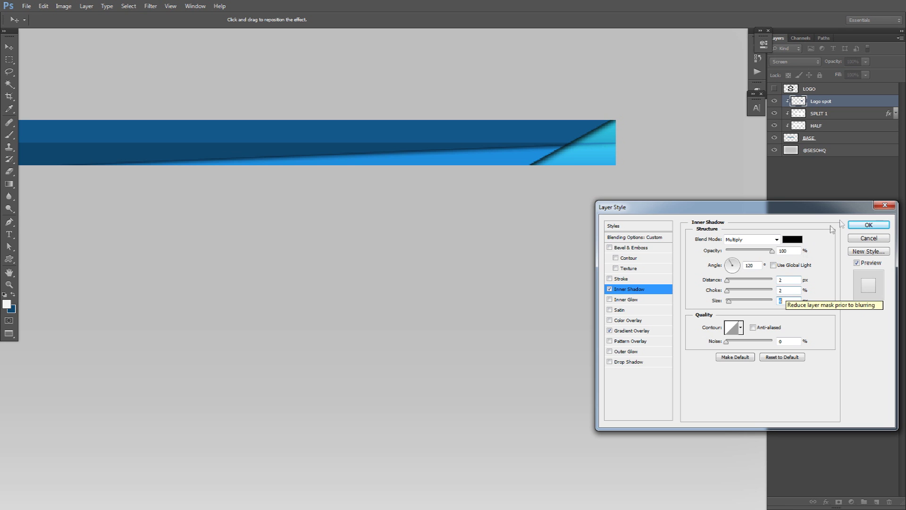
click(868, 225)
Review the Logo spot layer's Inner Shadow settings against the whole bar
scroll(583, 231, down, 2)
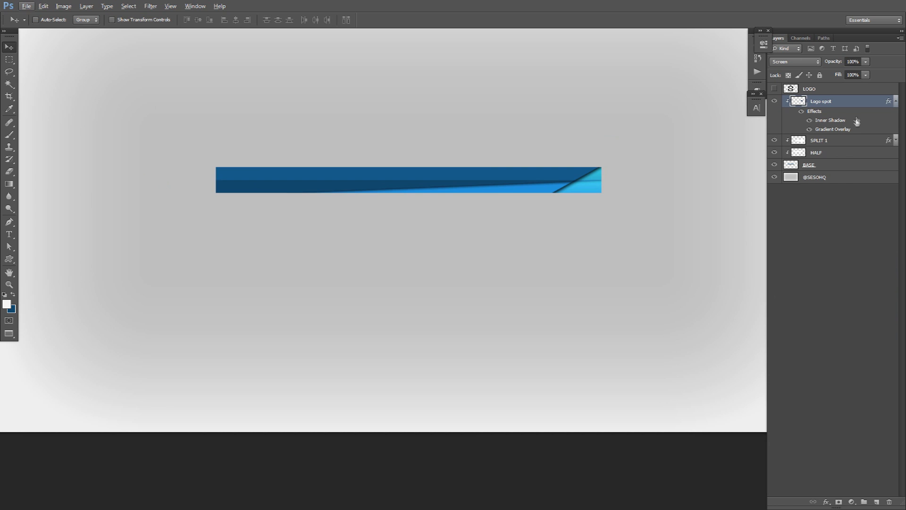
double_click(828, 125)
key(Tab)
key(Tab)
key(Tab)
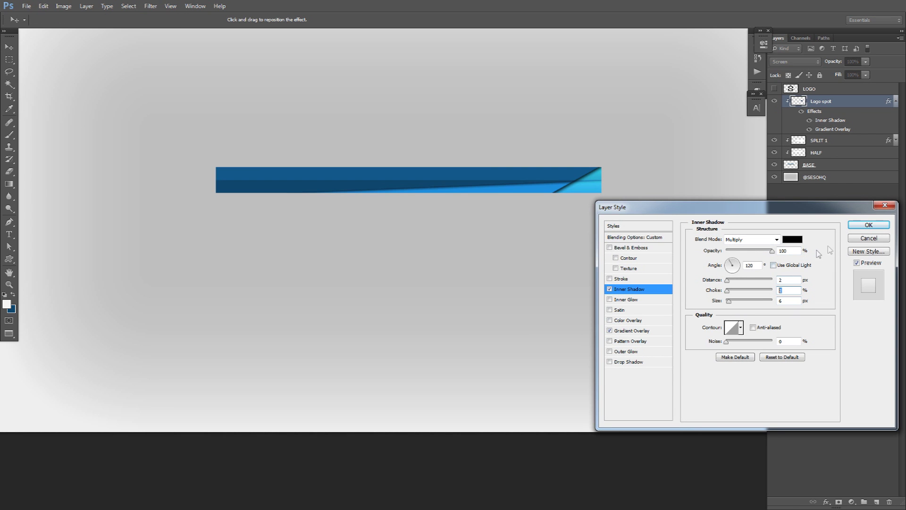
click(869, 226)
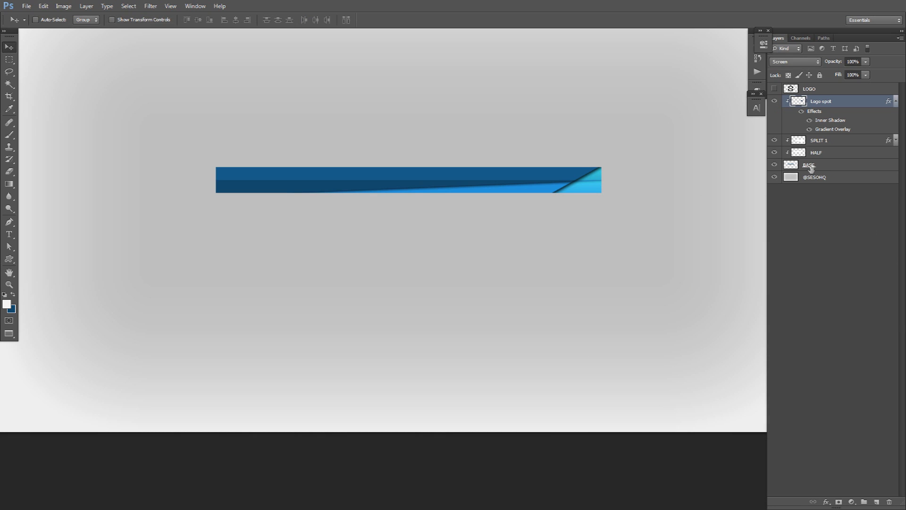
double_click(834, 124)
drag(761, 250, 766, 250)
click(867, 224)
Try the Overlay blend mode on the Logo spot layer and restore Screen
click(795, 61)
click(776, 183)
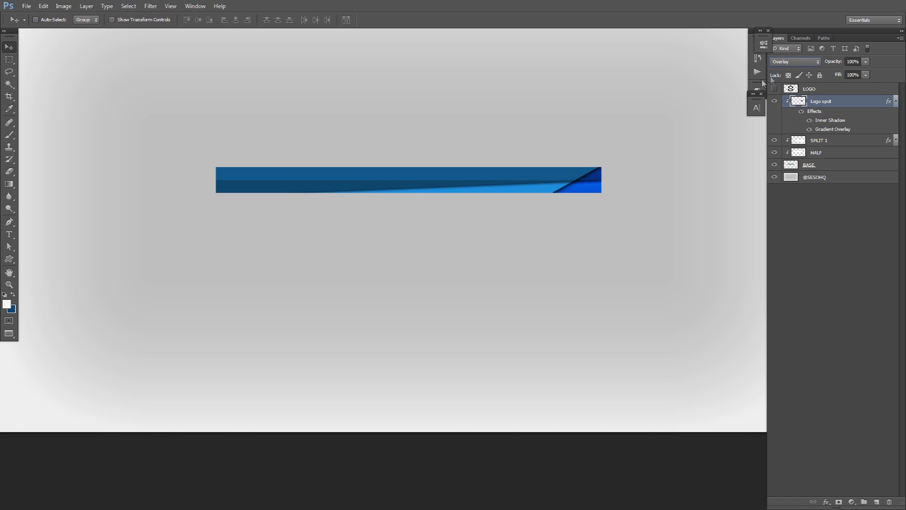
click(795, 62)
click(794, 148)
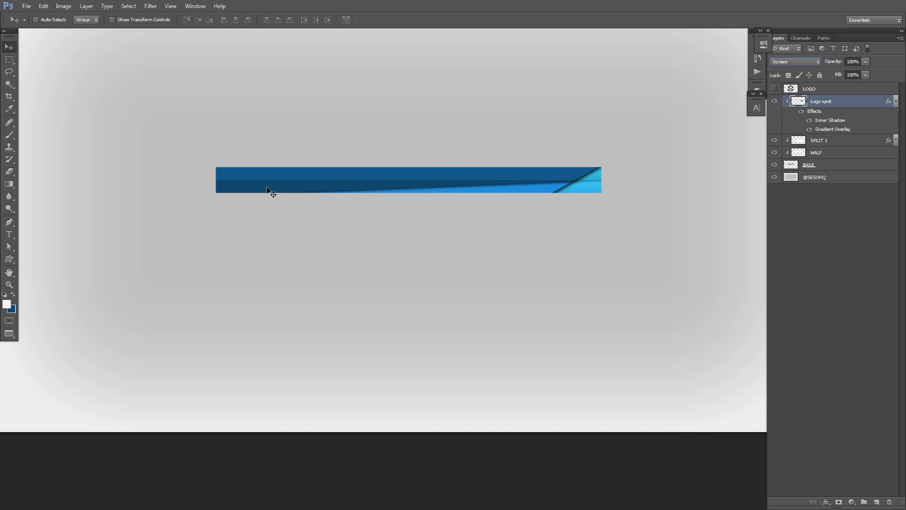
Set the Logo spot layer's inner shadow distance to 1 px and reduce its choke slightly
double_click(832, 129)
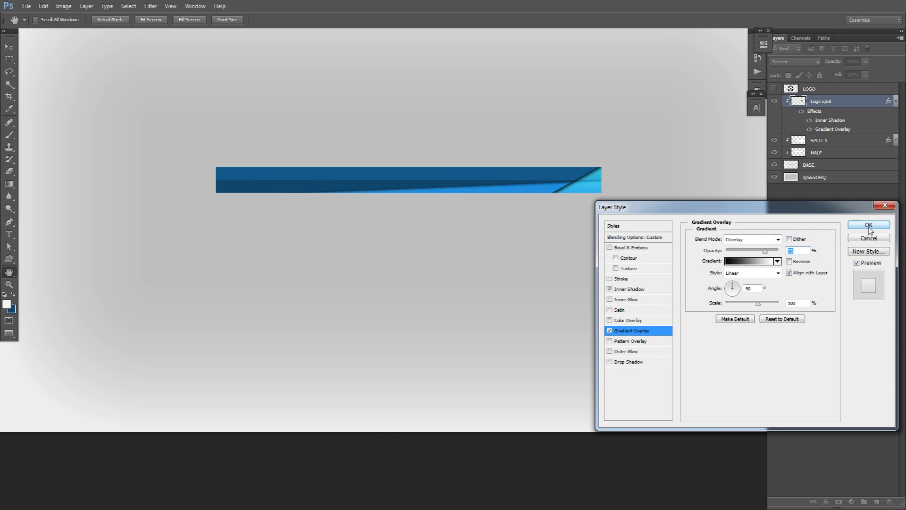
click(868, 225)
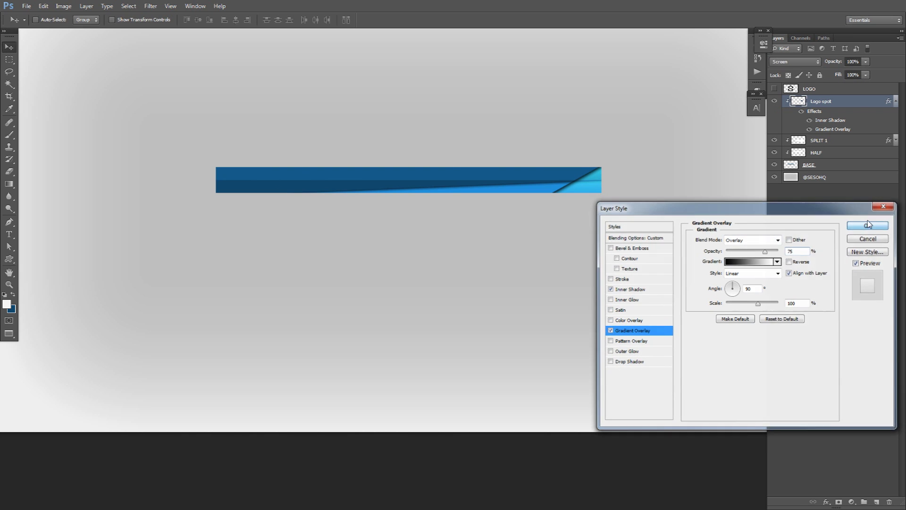
click(787, 279)
key(Down)
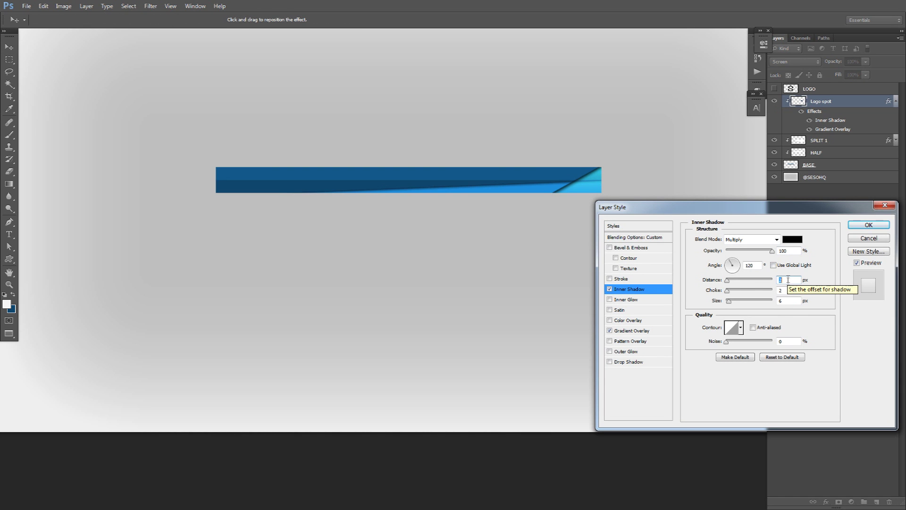
click(788, 290)
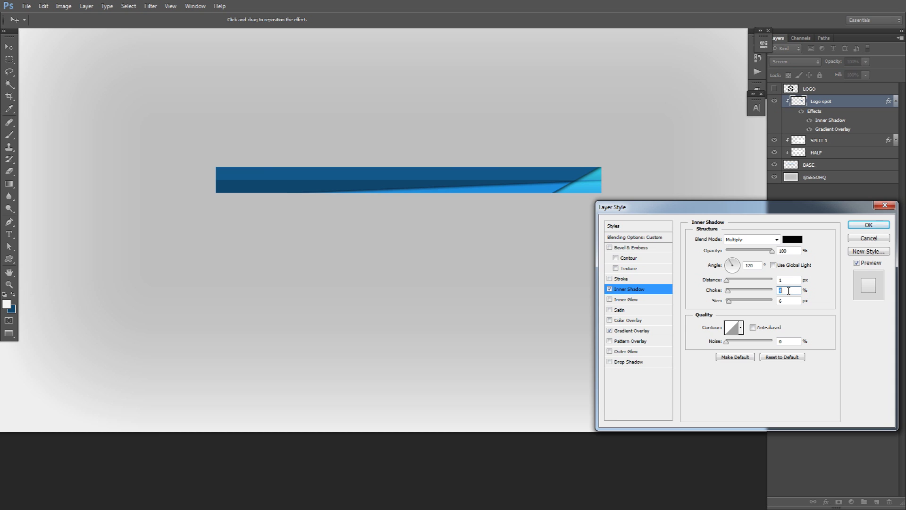
key(Down)
key(Down)
Reduce the inner shadow's size slightly and apply the layer style
click(790, 300)
key(Down)
key(Down)
key(Down)
key(Up)
key(Up)
click(875, 225)
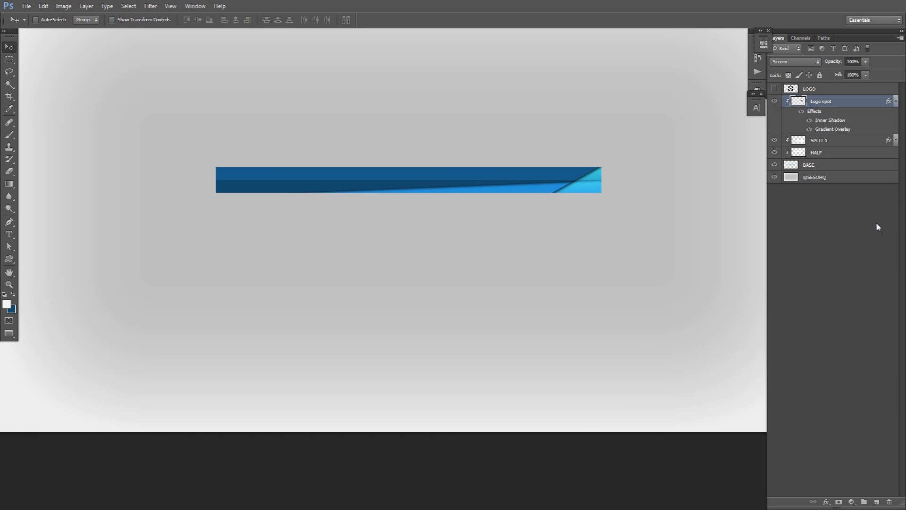
Collapse the Logo spot effects, add a new layer above it clipped to the bar, and name it last split
click(895, 102)
drag(888, 112, 887, 112)
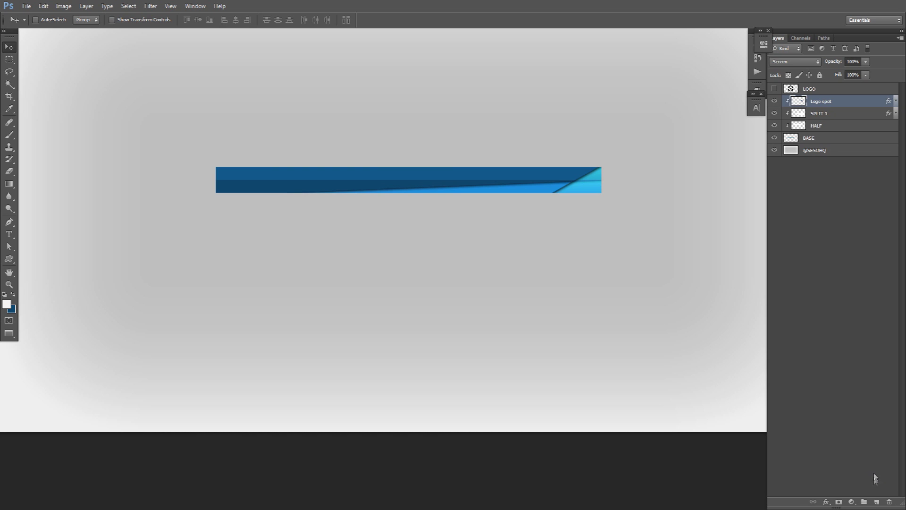
click(876, 501)
right_click(830, 102)
click(842, 215)
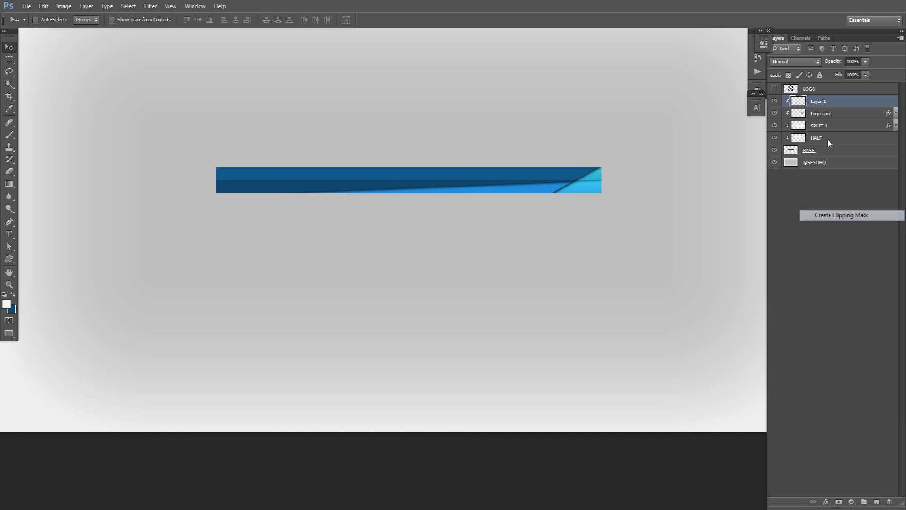
double_click(818, 101)
text(ast)
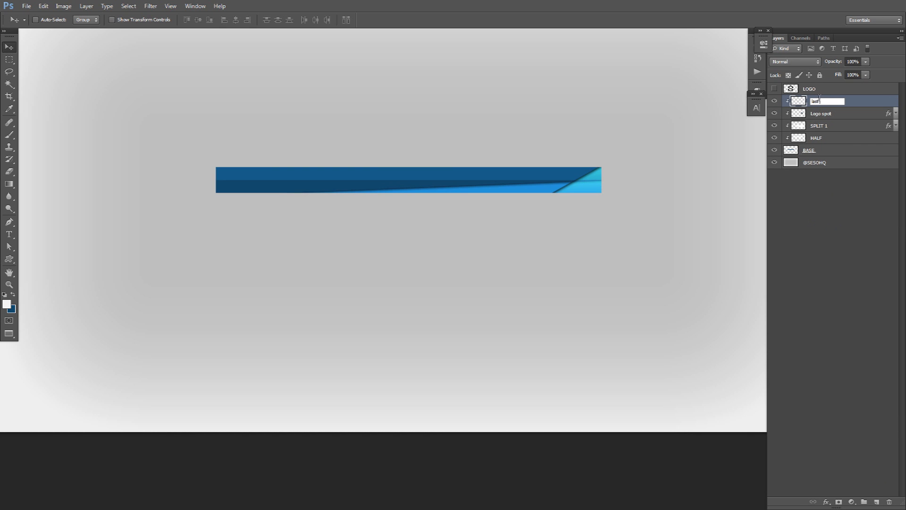
key(Return)
Draw a closed Pen path sloping from just outside the bar's upper-left corner to below its right end, returning beneath the bar
key(p)
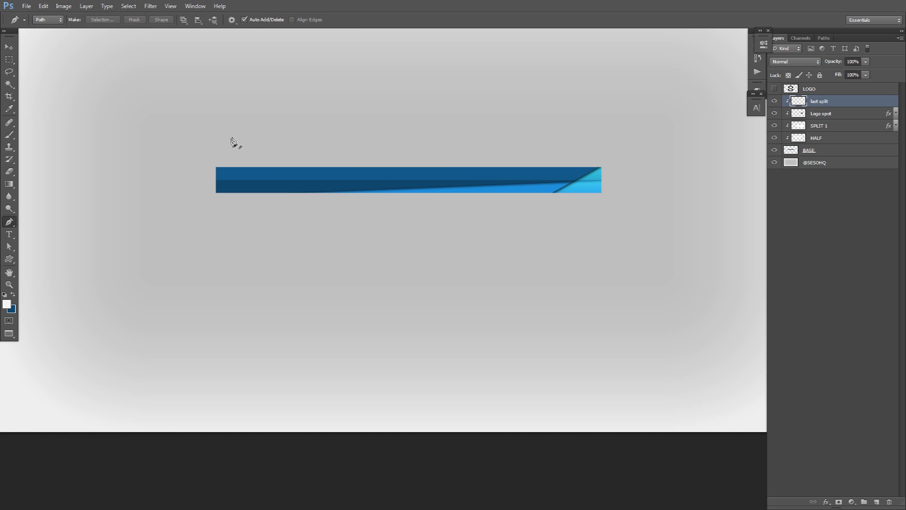
scroll(220, 161, up, 1)
drag(278, 178, 242, 157)
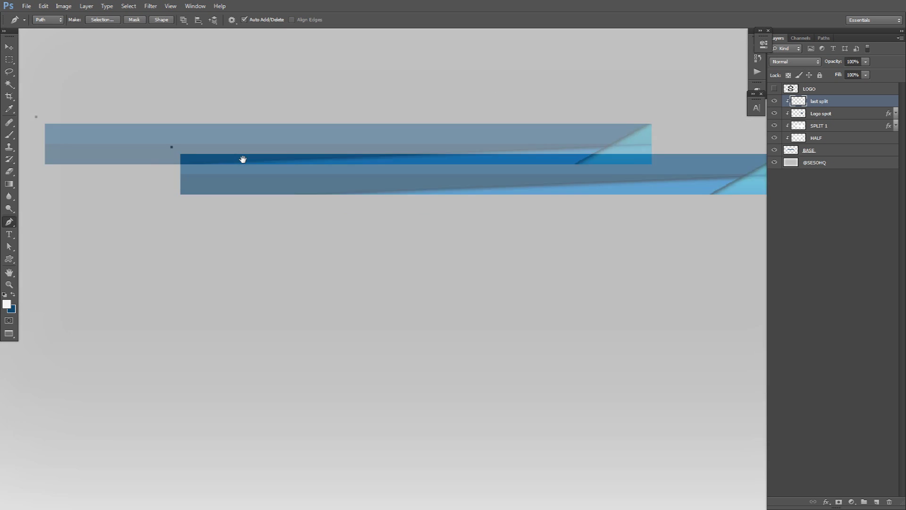
click(623, 202)
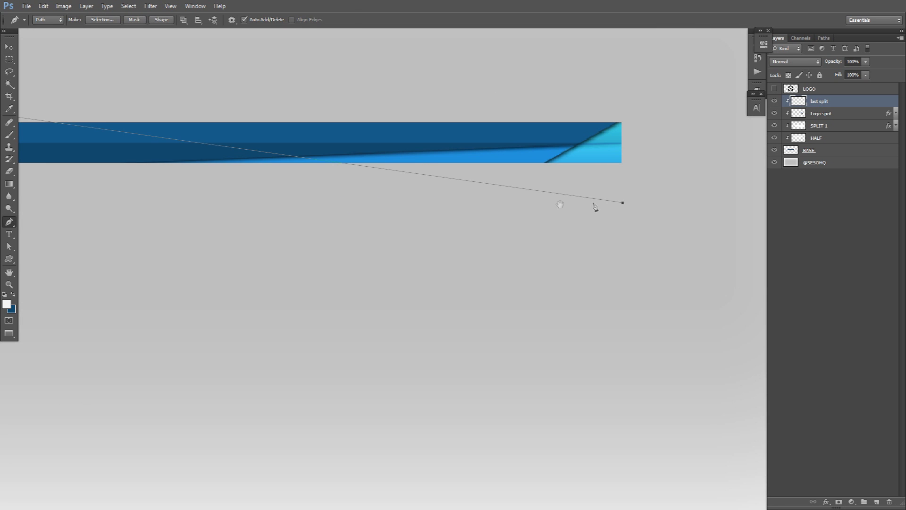
drag(622, 203, 708, 197)
scroll(545, 200, left, 5)
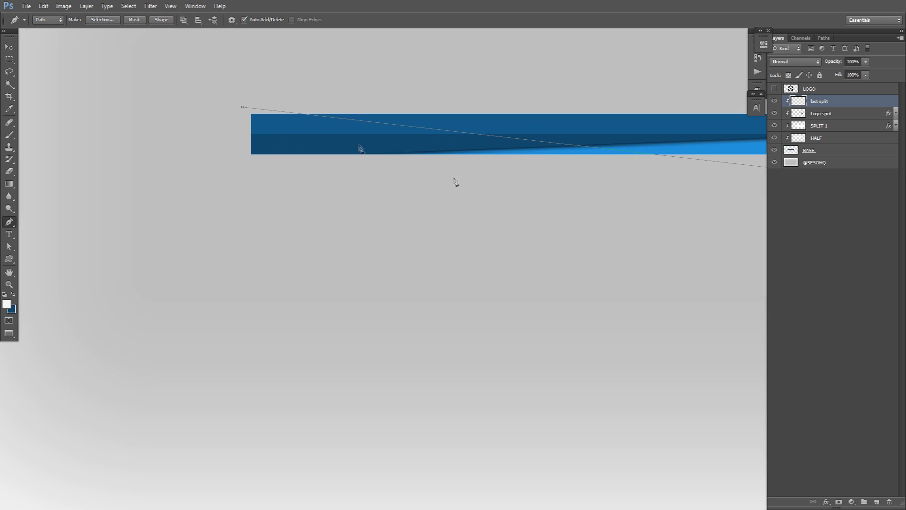
drag(242, 107, 234, 113)
click(230, 178)
key(ctrl+0)
click(270, 139)
Fill the path with white at 100% opacity on the last split layer and delete the path
right_click(361, 151)
click(389, 206)
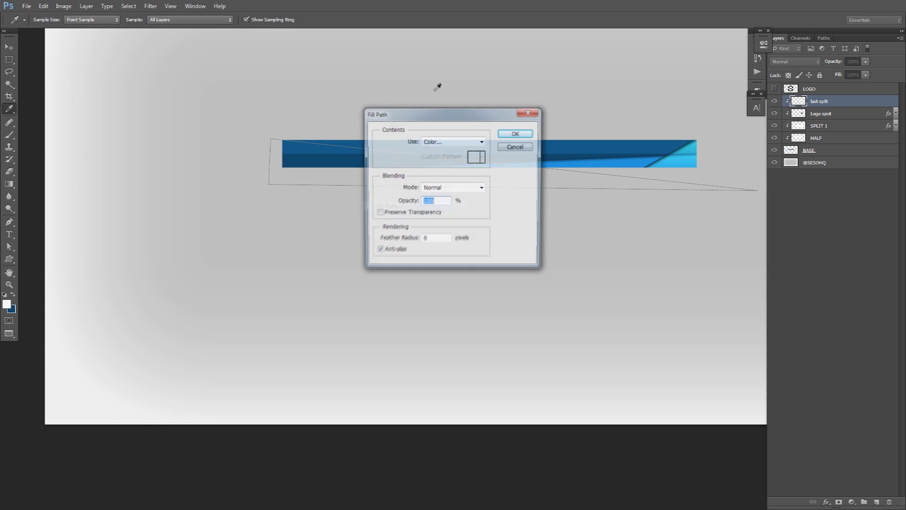
click(424, 141)
click(430, 226)
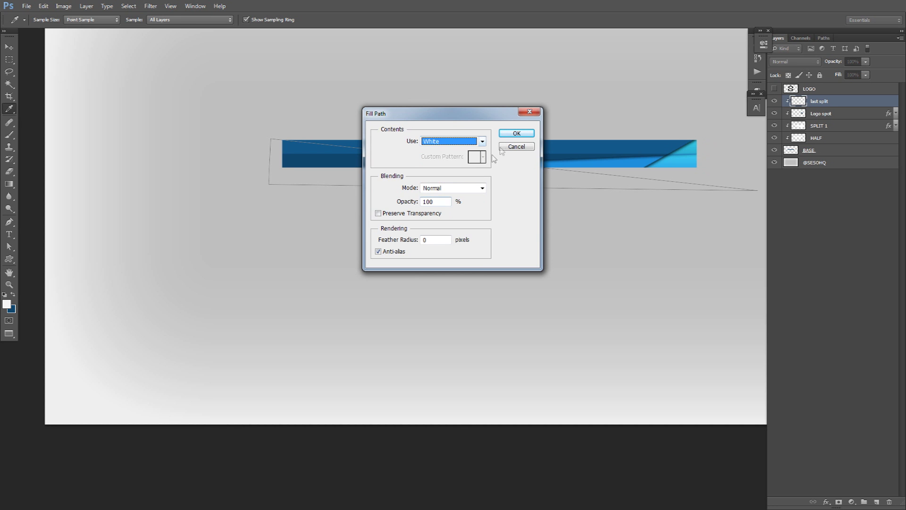
click(518, 135)
right_click(519, 137)
click(538, 150)
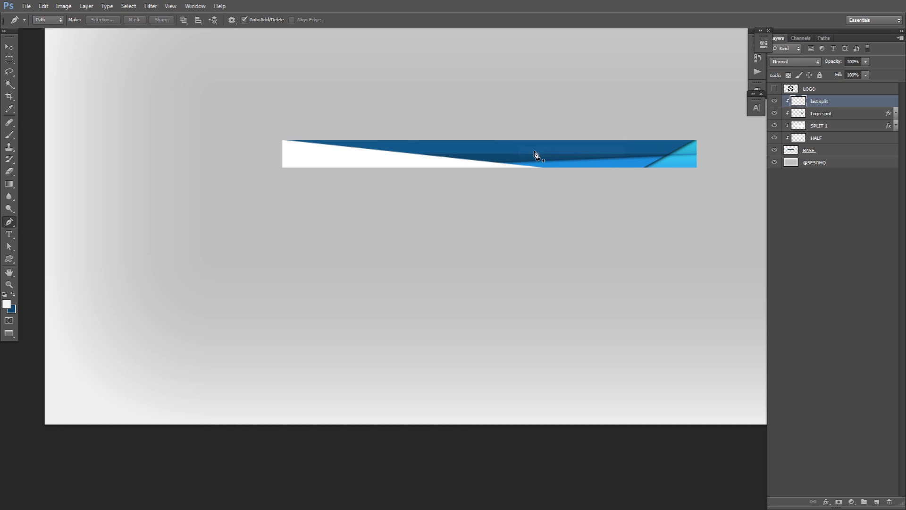
key(v)
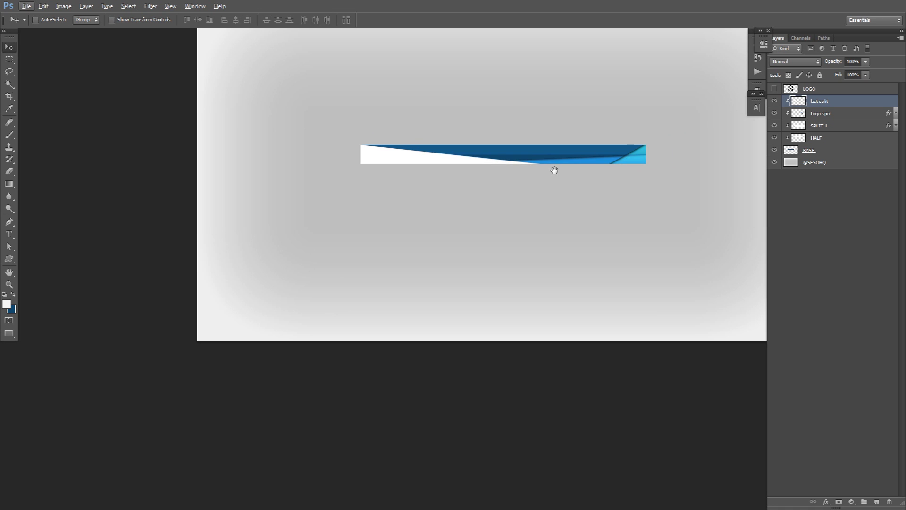
click(795, 62)
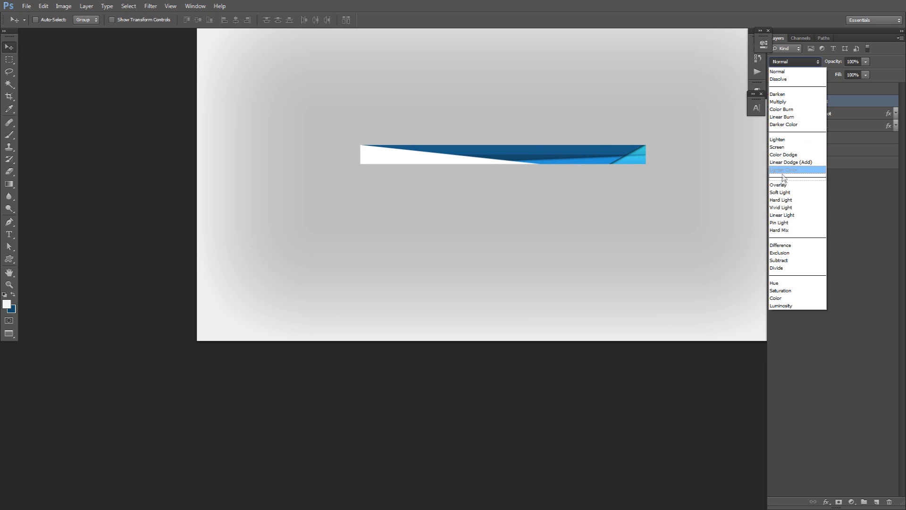
click(780, 183)
click(806, 99)
click(795, 62)
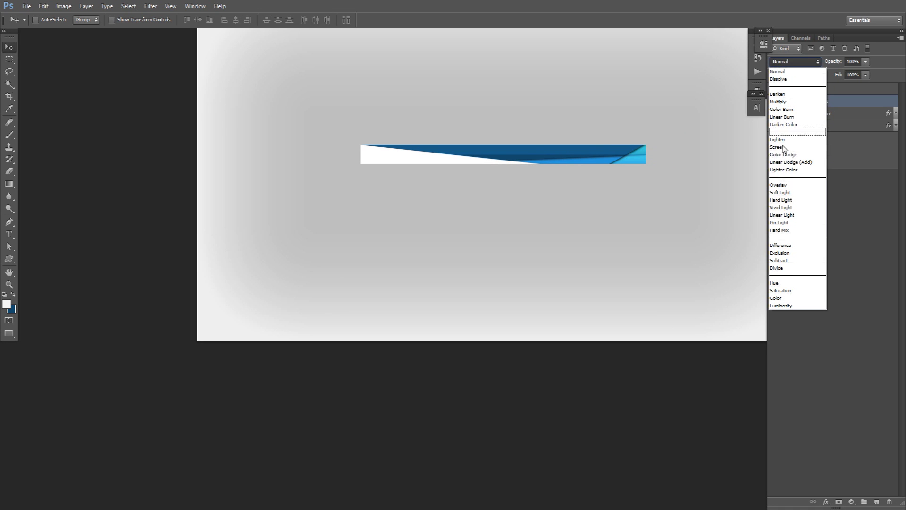
key(Escape)
Set the last split layer's blend mode to Overlay and its opacity to 59%
click(795, 61)
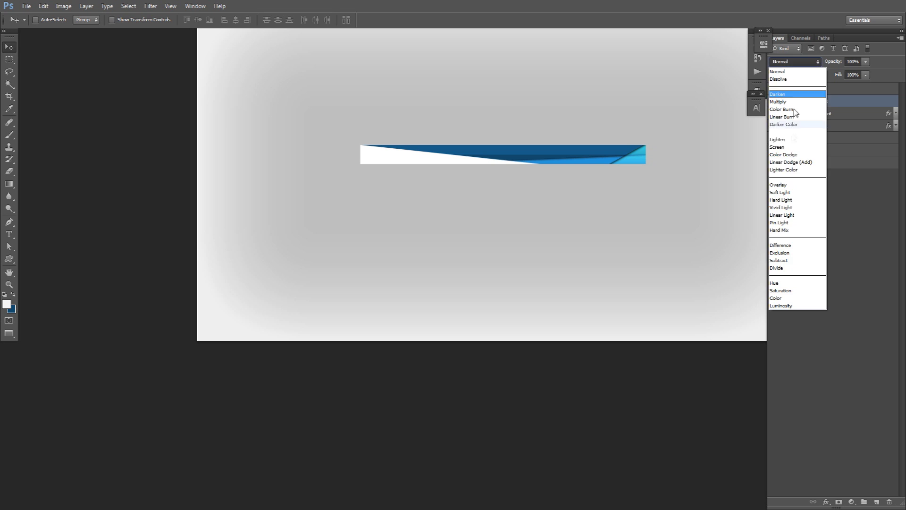
click(786, 183)
scroll(619, 146, up, 1)
scroll(649, 149, down, 1)
drag(650, 149, 619, 168)
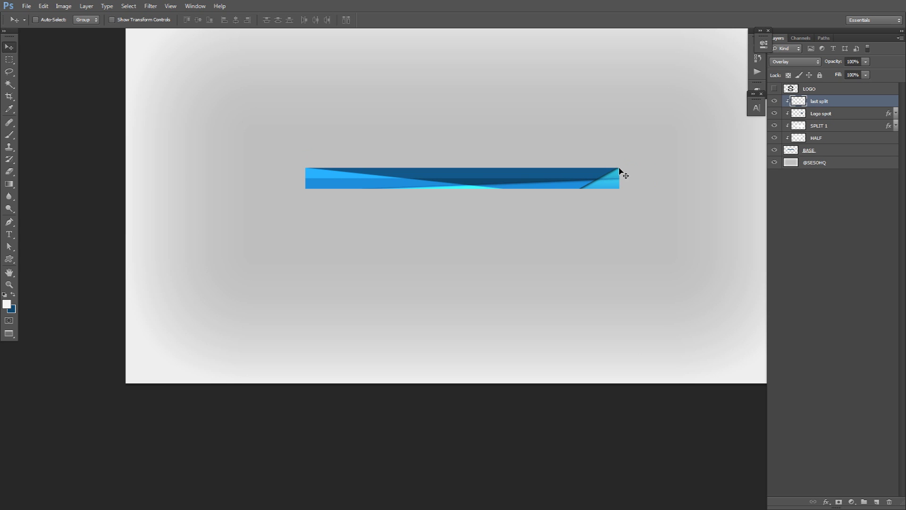
click(865, 62)
drag(866, 71, 849, 74)
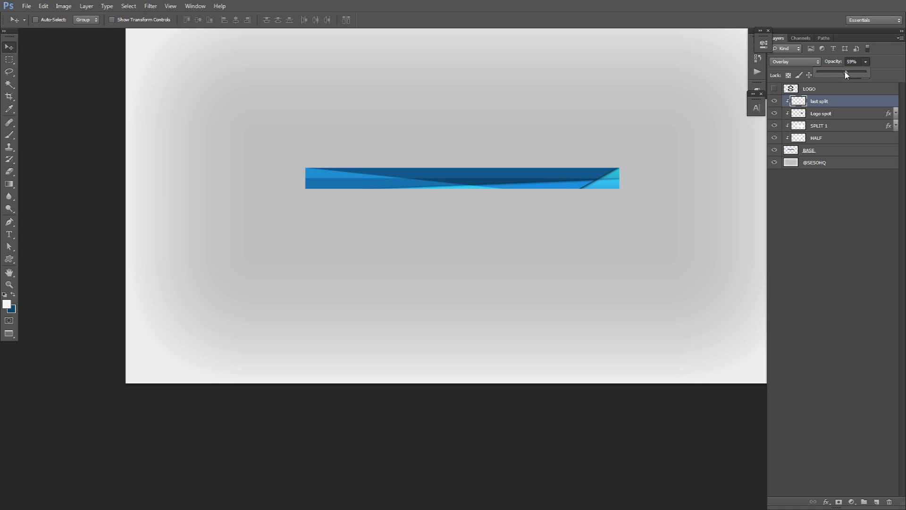
Show the LOGO layer, scale the logo down to fit the bar's height, and place it in the bar's light right-hand corner
click(774, 89)
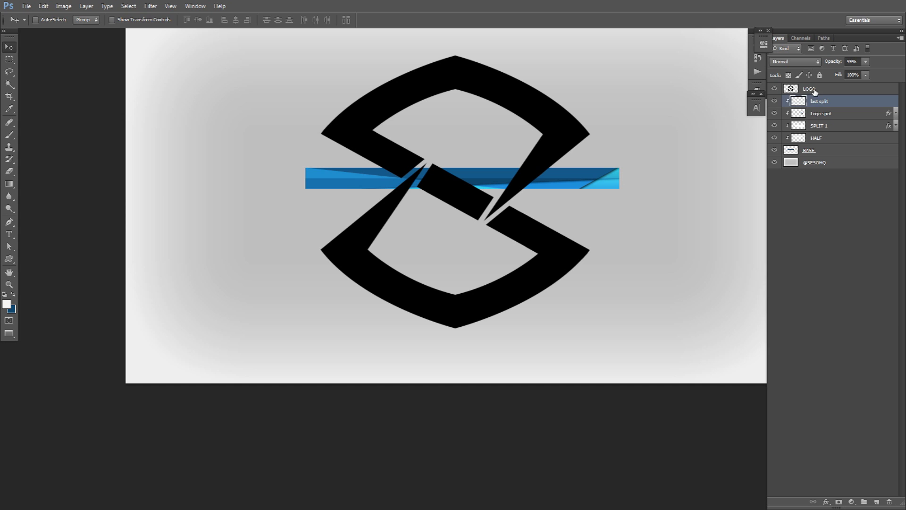
click(812, 90)
key(ctrl+t)
scroll(590, 55, up, 2)
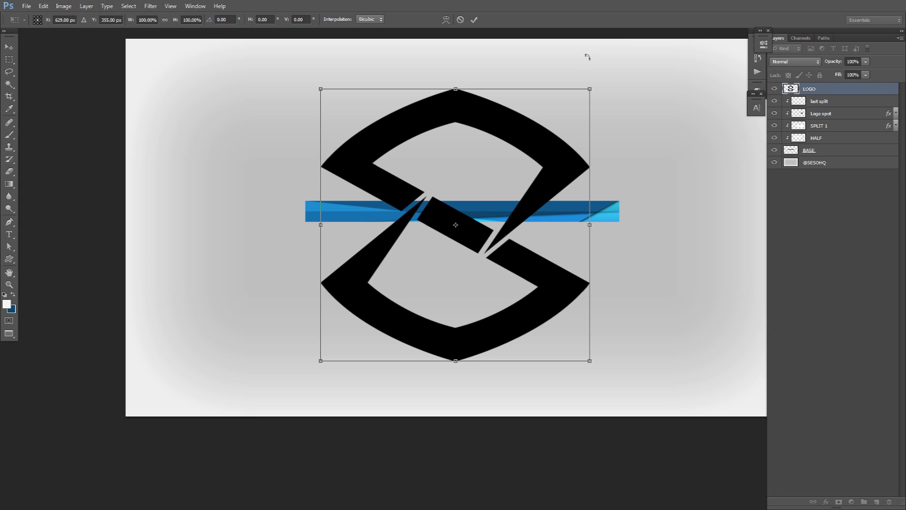
drag(590, 90, 308, 328)
key(Return)
drag(354, 362, 639, 219)
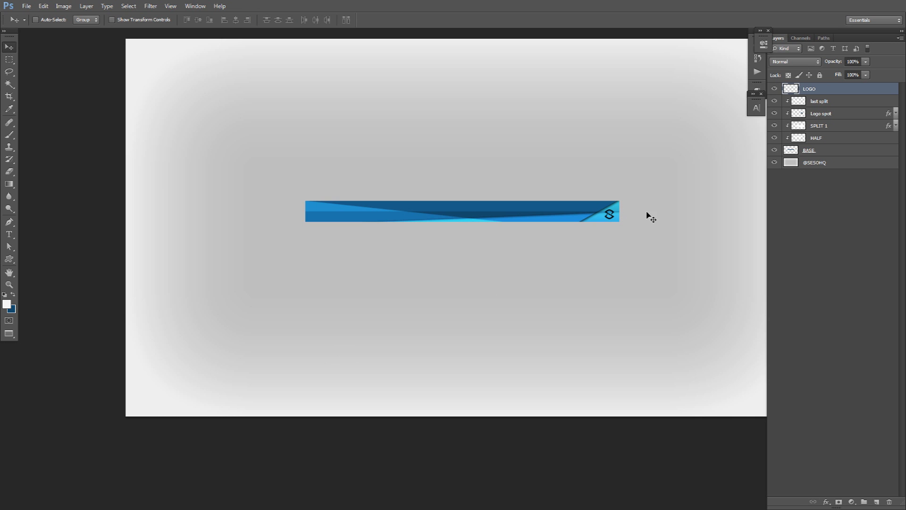
Try the Overlay and Screen blend modes on the LOGO layer and restore Normal
click(806, 62)
click(786, 185)
click(797, 61)
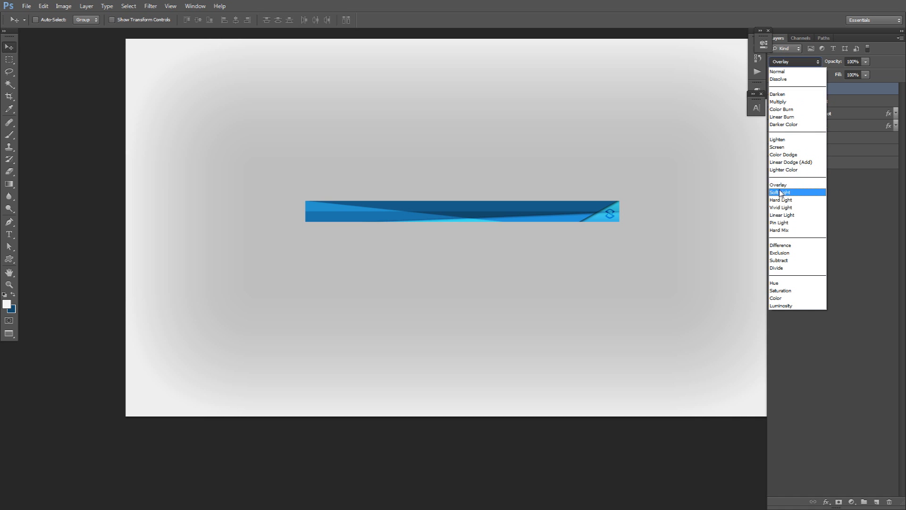
click(785, 148)
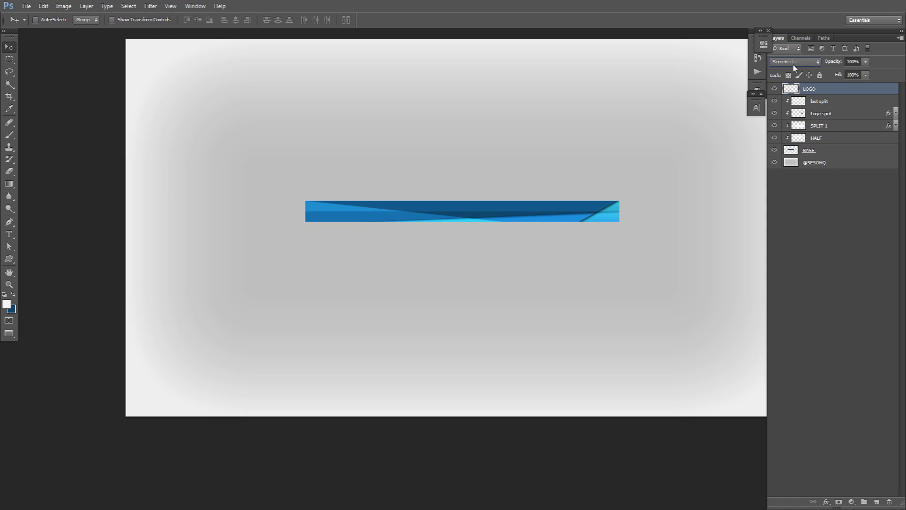
scroll(793, 64, down, 3)
scroll(794, 66, down, 2)
click(794, 62)
click(787, 70)
Apply a white Color Overlay at 100% opacity to the LOGO layer
double_click(827, 94)
click(628, 320)
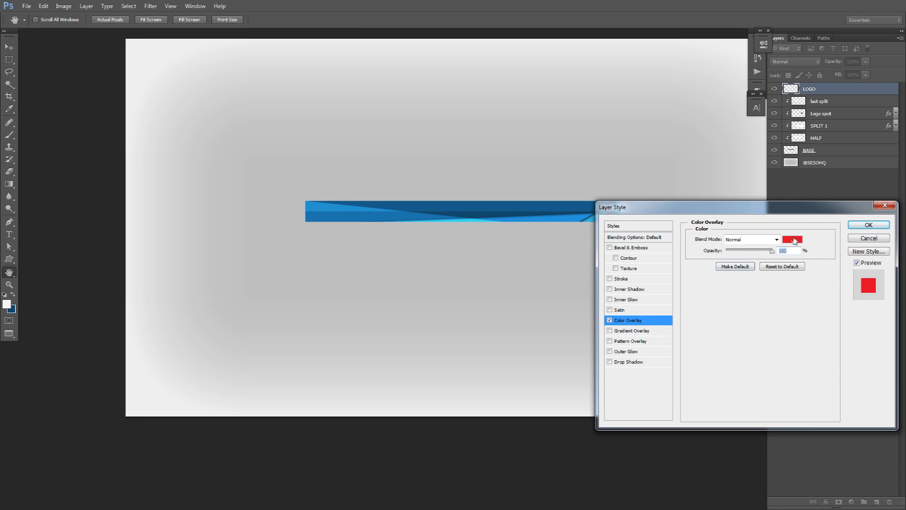
click(794, 240)
click(547, 210)
click(762, 203)
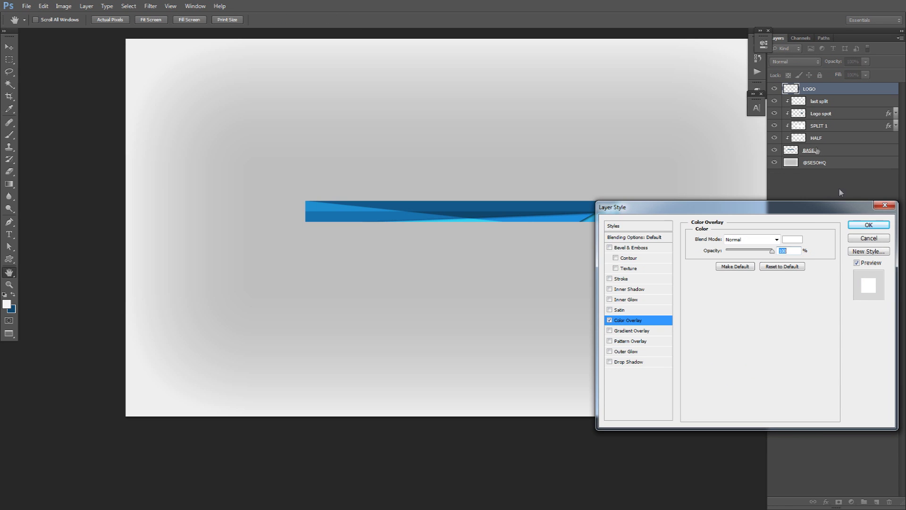
click(868, 224)
right_click(809, 89)
click(835, 208)
key(ctrl+alt+z)
key(ctrl+alt+z)
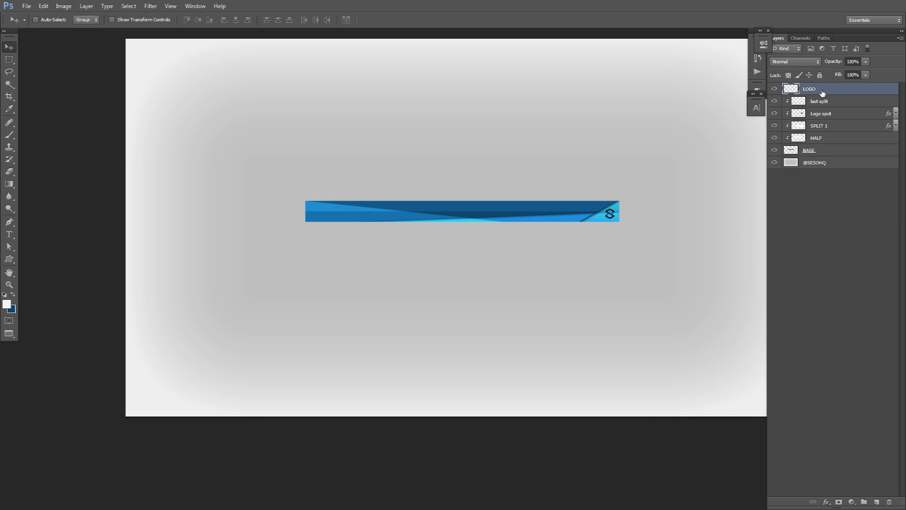
Rasterize the LOGO layer's style and set the layer's blend mode to Overlay
right_click(821, 93)
click(824, 171)
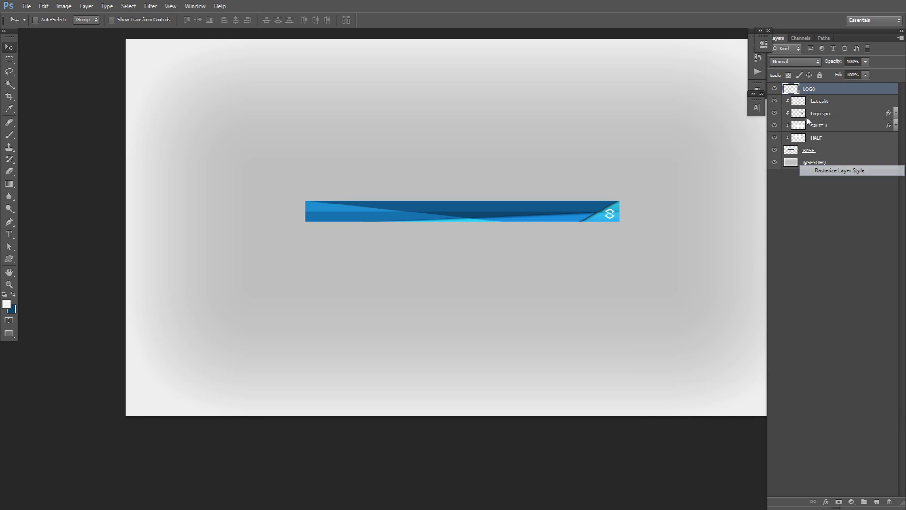
click(795, 62)
click(779, 172)
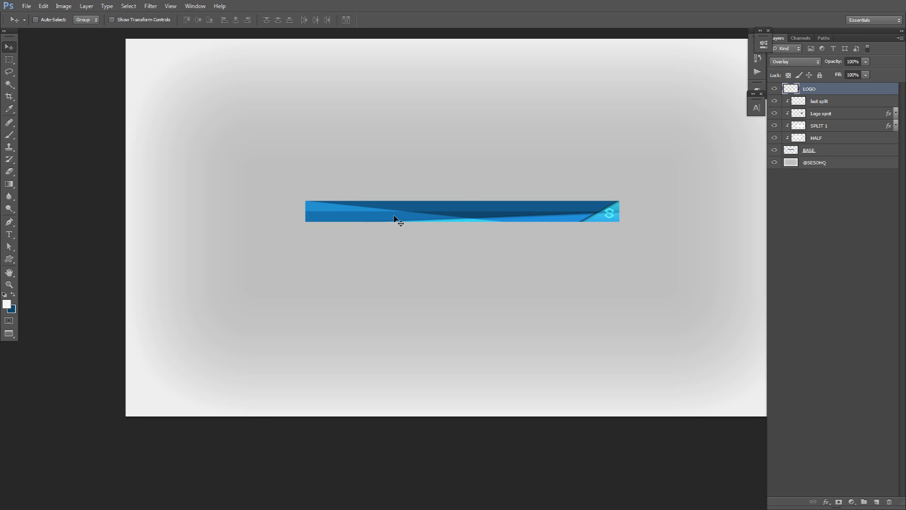
Start a text layer at the middle of the bar and set its font to Tallbolder
key(t)
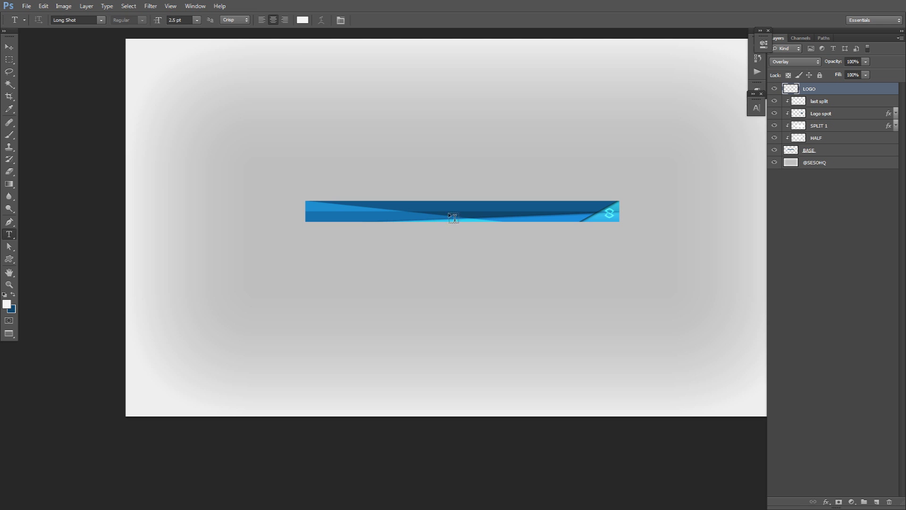
click(449, 210)
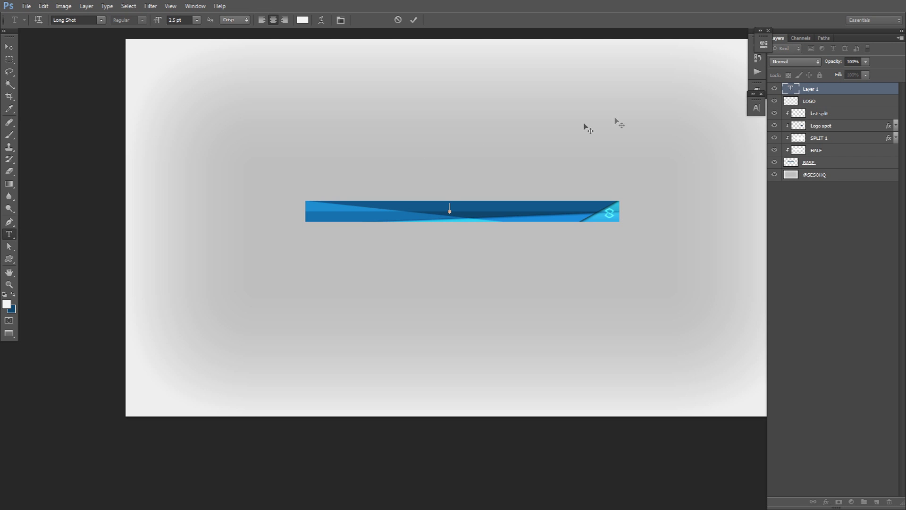
click(757, 108)
click(674, 113)
click(674, 113)
text(Tallbolder)
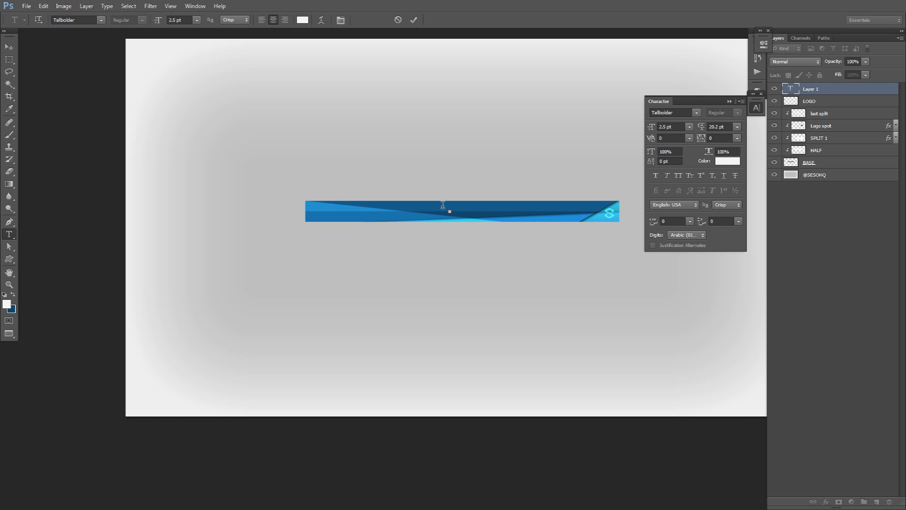
Enter GRAPHIC DESIGNER in the new text layer and widen its tracking to 1640
text(GRAPHIC DESIGNER)
key(ctrl+a)
drag(698, 139, 739, 143)
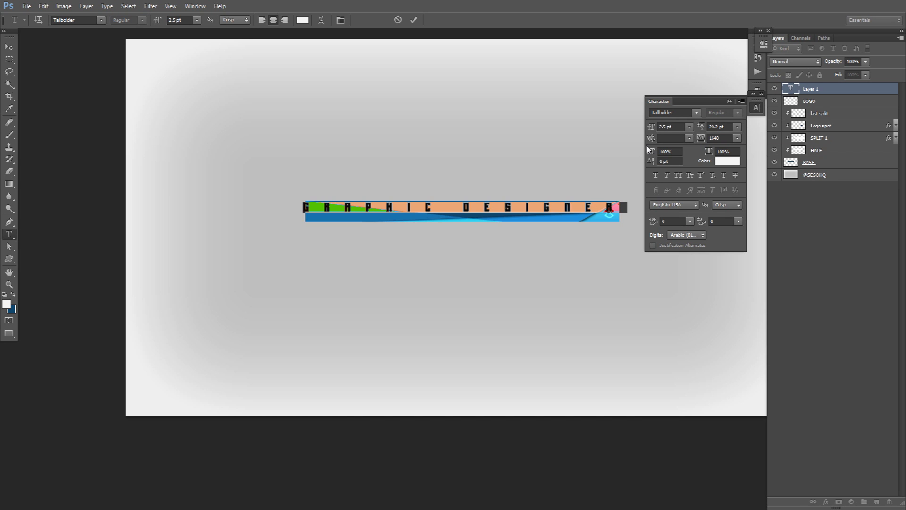
Set the tracking of all the GRAPHIC DESIGNER text to 1600 and commit the text
click(453, 204)
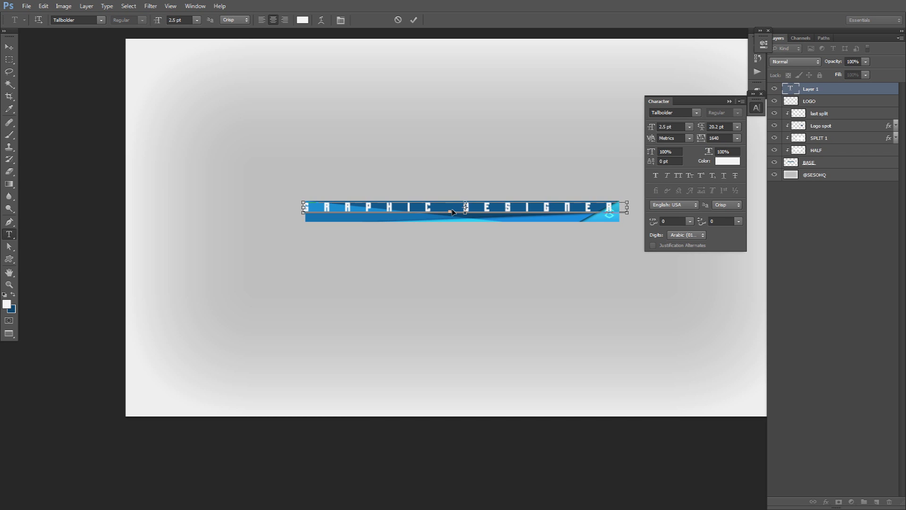
key(ctrl+a)
click(756, 107)
click(756, 108)
click(702, 139)
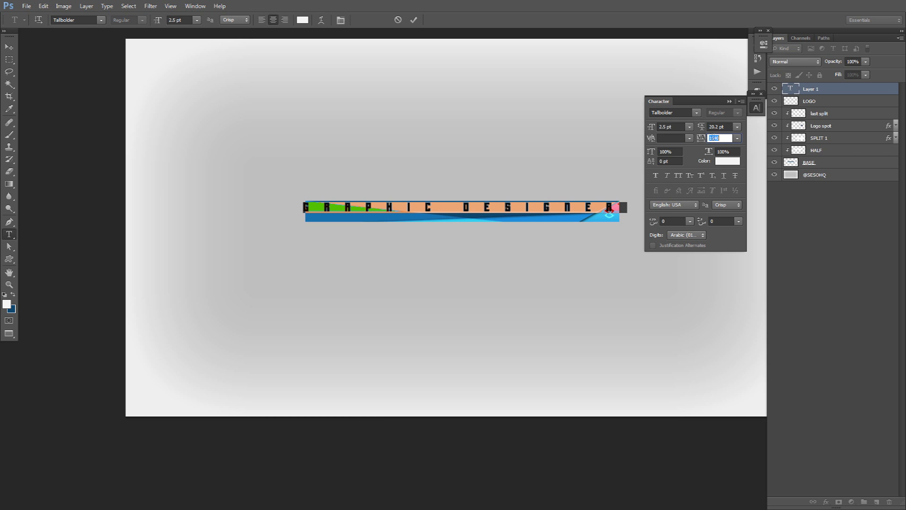
text(1600)
key(Return)
click(414, 20)
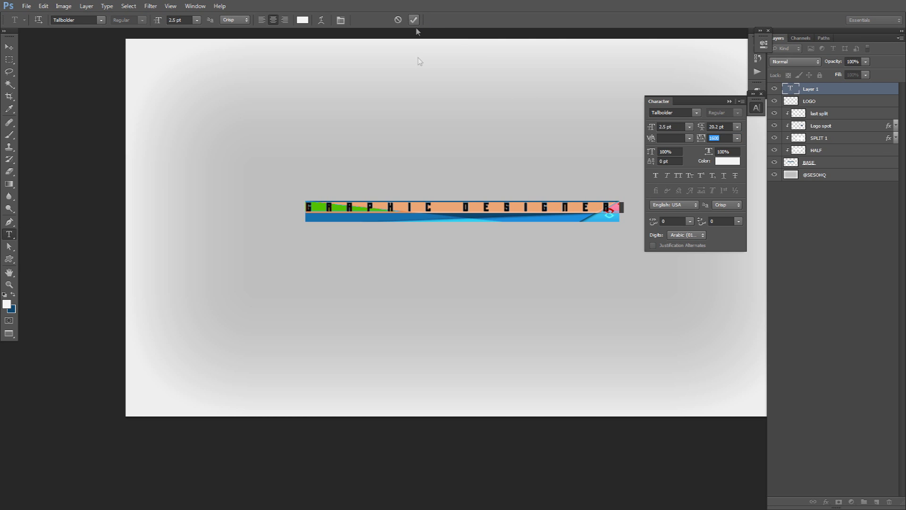
Reposition the GRAPHIC DESIGNER text so it sits vertically centred on the bar, and rasterize the layer
key(v)
drag(469, 162, 479, 165)
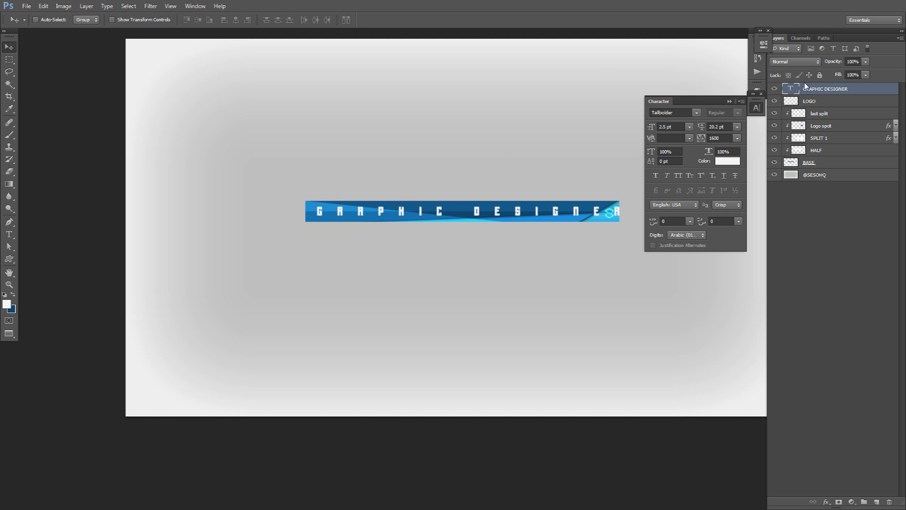
right_click(823, 88)
click(832, 168)
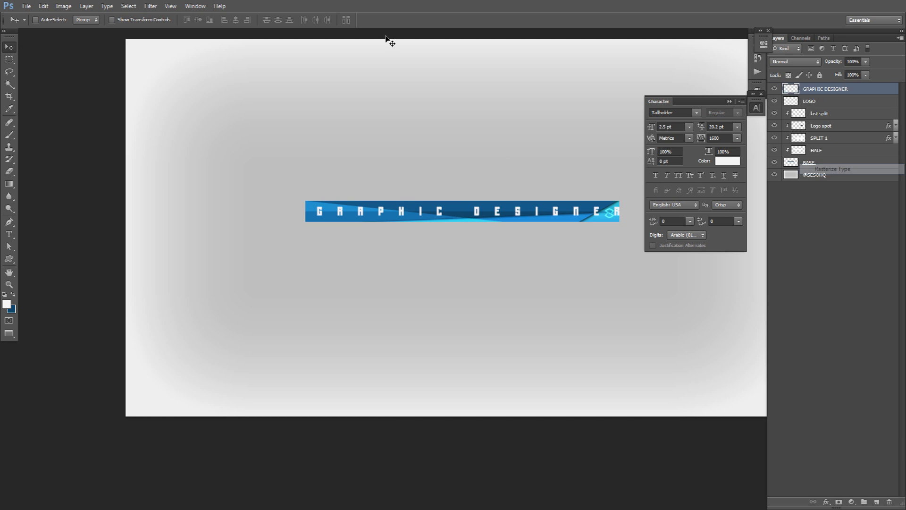
Apply a 90-pixel Motion Blur at 0° to the GRAPHIC DESIGNER layer and set its blend mode to Overlay
click(150, 6)
mouse_move(169, 104)
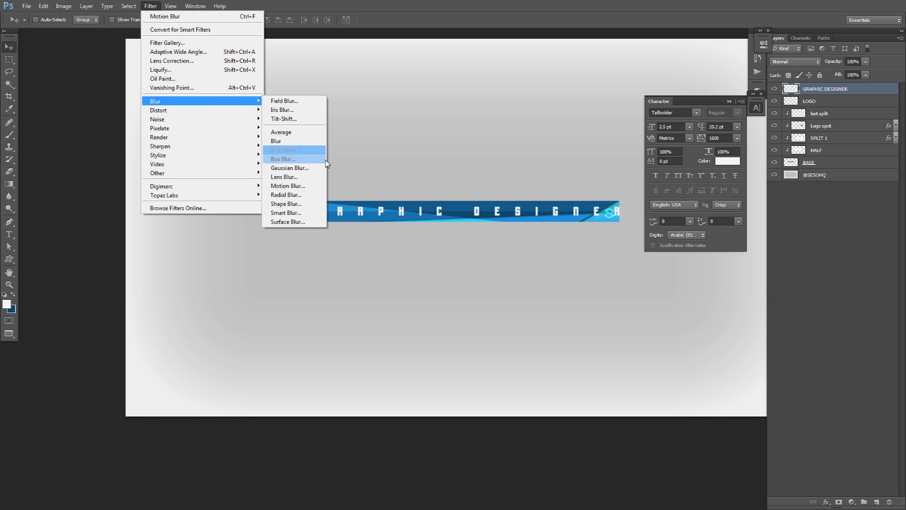
click(283, 184)
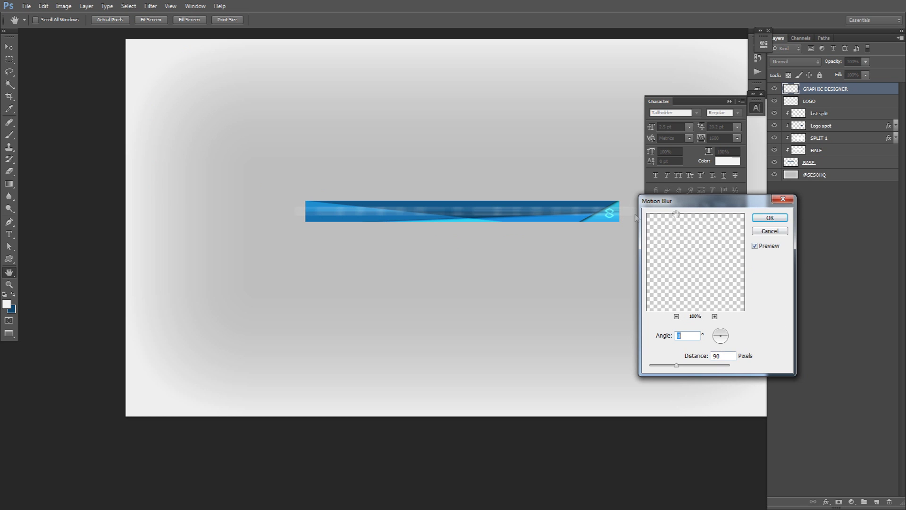
click(770, 217)
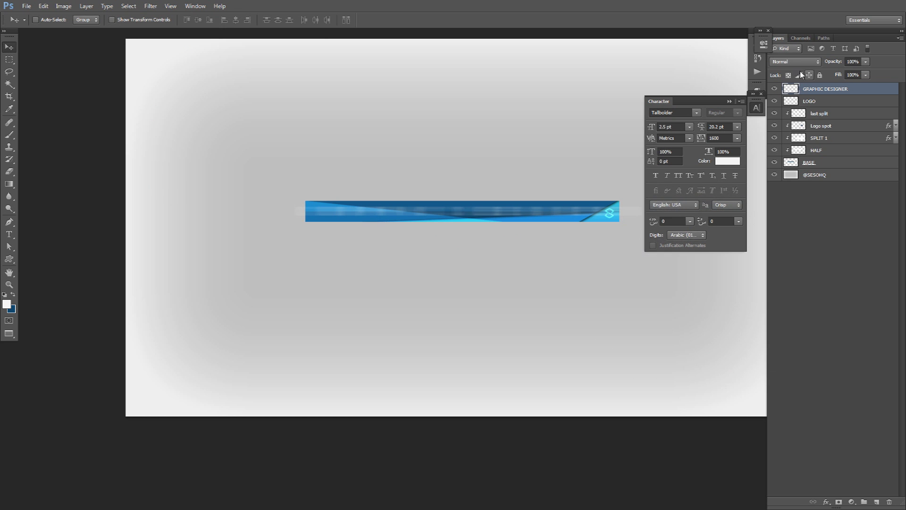
click(796, 62)
click(780, 185)
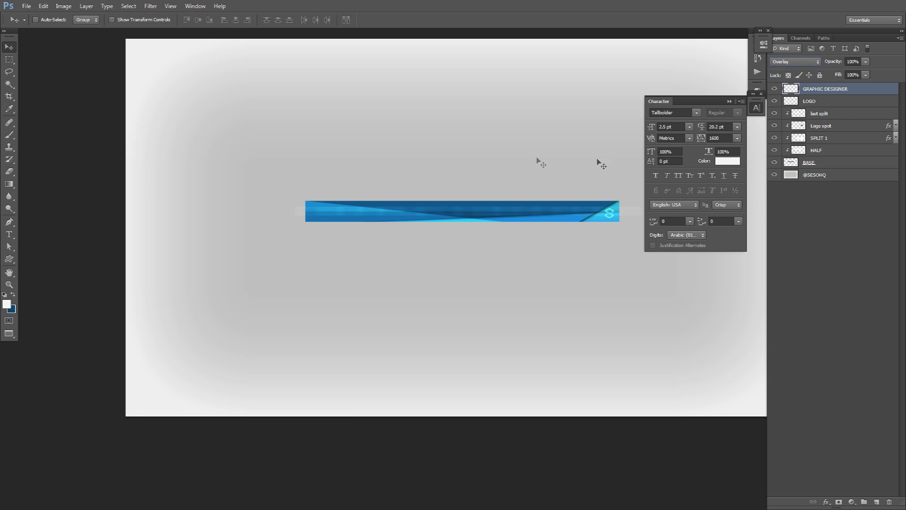
click(757, 108)
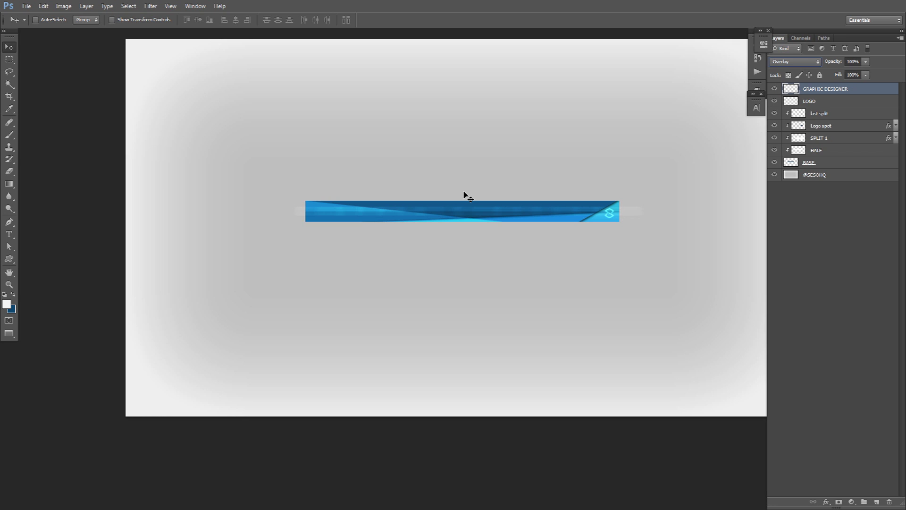
Add a text layer reading SESOHQ on the left part of the bar and set its tracking to 0
key(t)
click(351, 212)
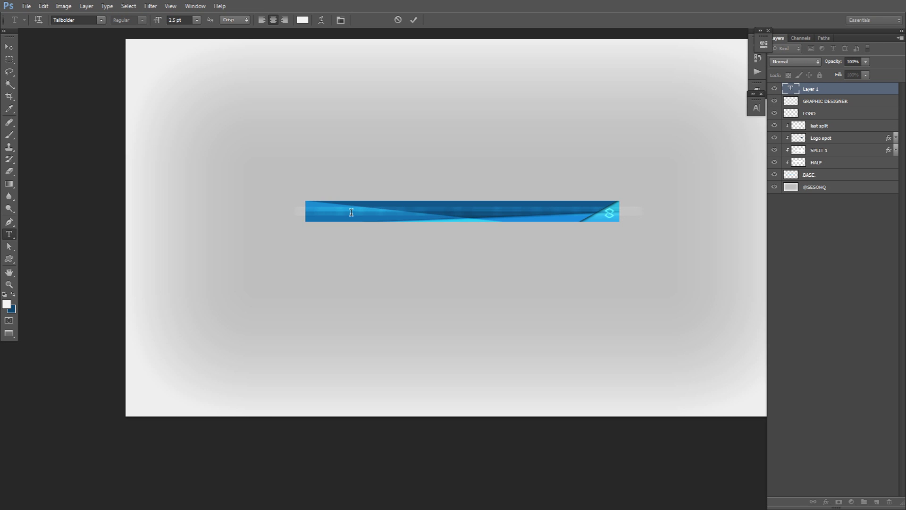
text(SESOHQ)
key(ctrl+a)
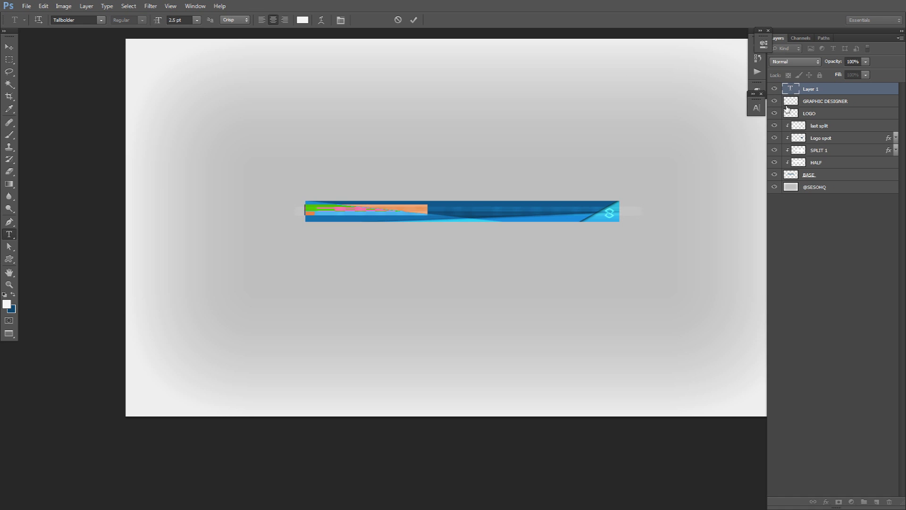
click(756, 108)
click(715, 137)
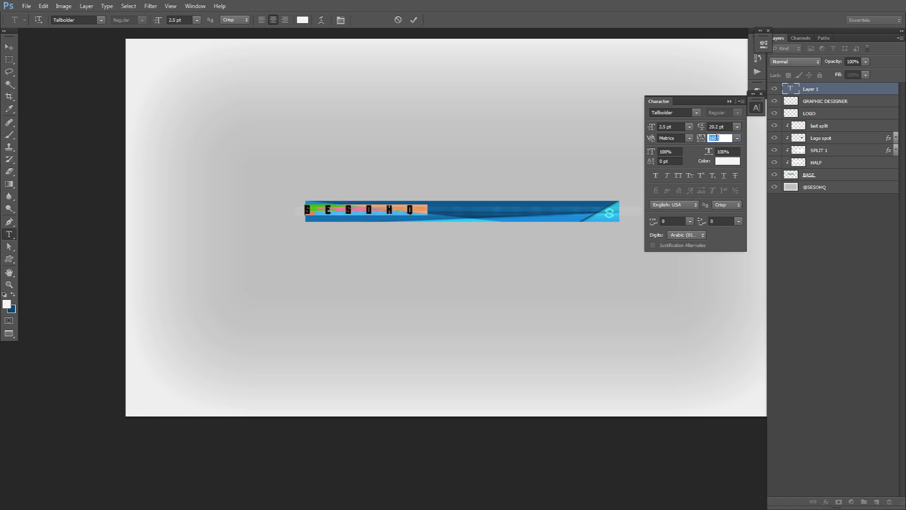
text(0)
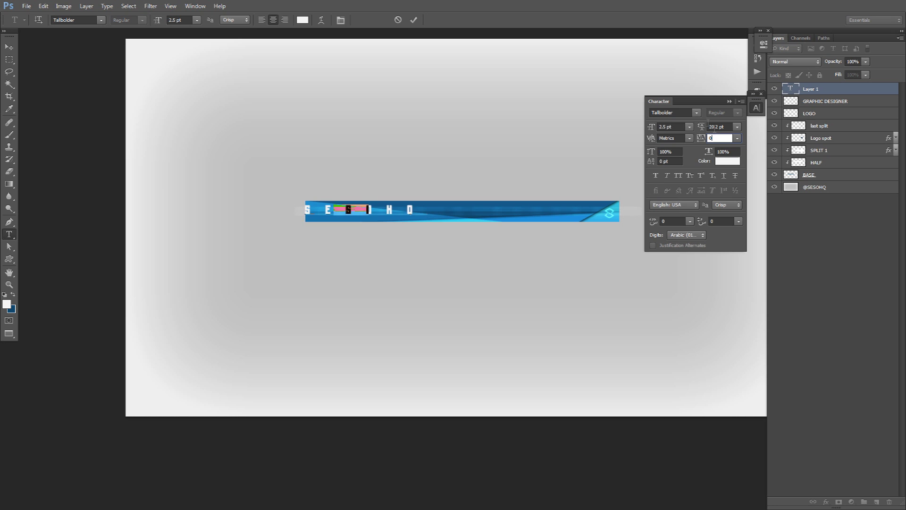
Set the SESOHQ text size to 3 pt, commit it, and place it near the bar's left end
click(651, 127)
text(3)
click(414, 20)
key(v)
drag(393, 209, 382, 211)
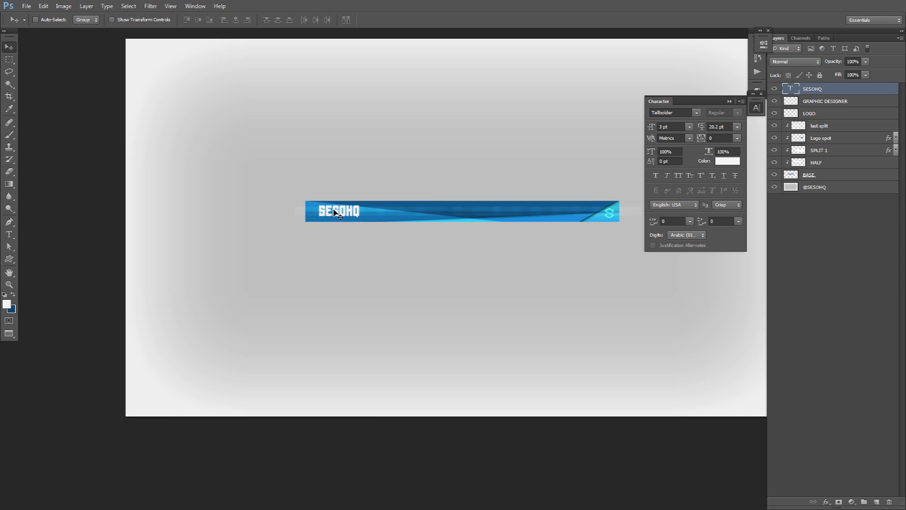
Create a new layer clipped directly above the BASE layer and switch to the Brush tool
drag(844, 139, 838, 162)
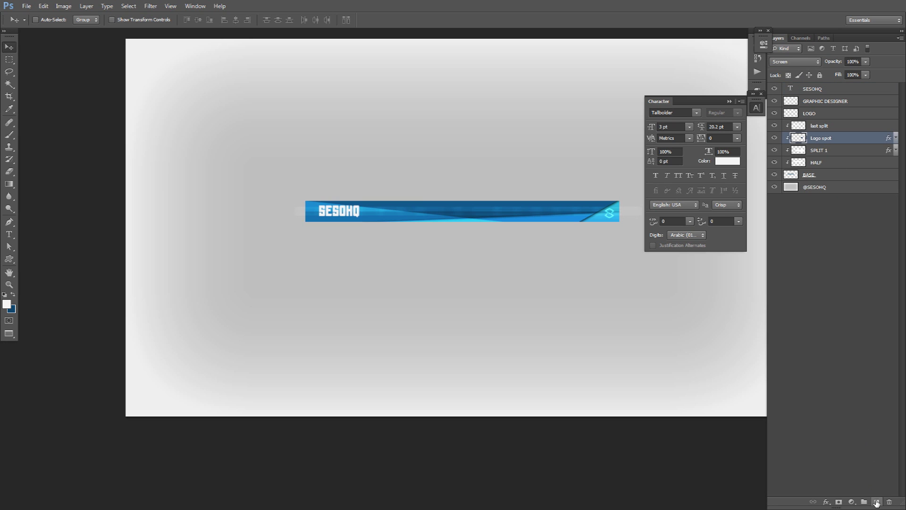
click(822, 163)
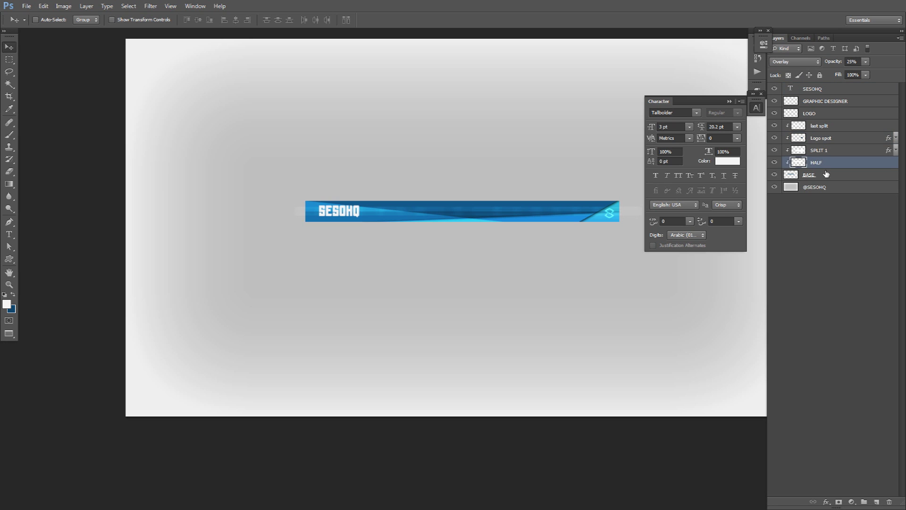
ctrl+click(876, 501)
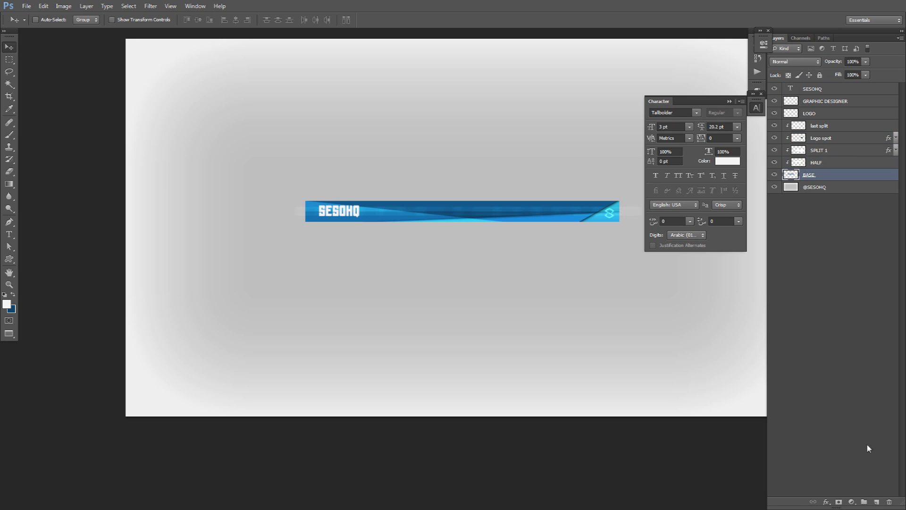
click(757, 107)
key(b)
Try stamping a textured brush preset at 708 px on the bar and undo it
right_click(473, 174)
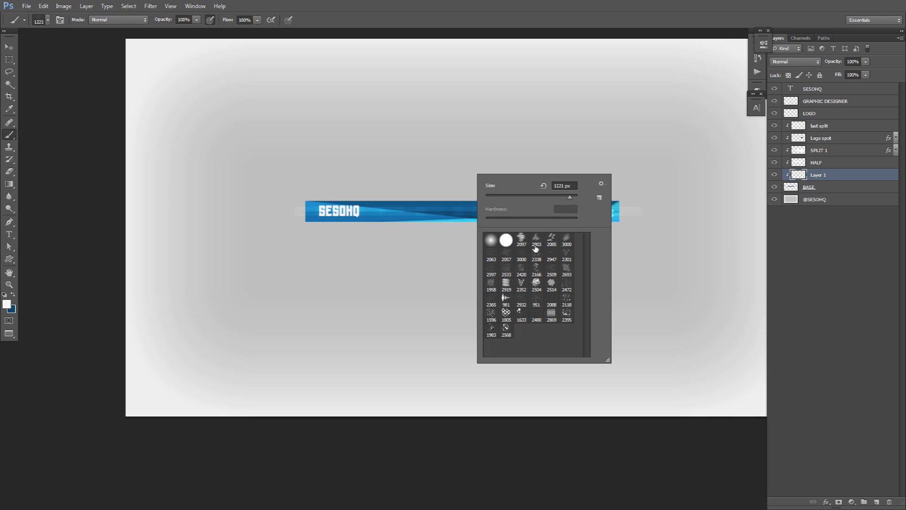
click(490, 314)
drag(465, 222, 453, 219)
click(453, 210)
key(ctrl+z)
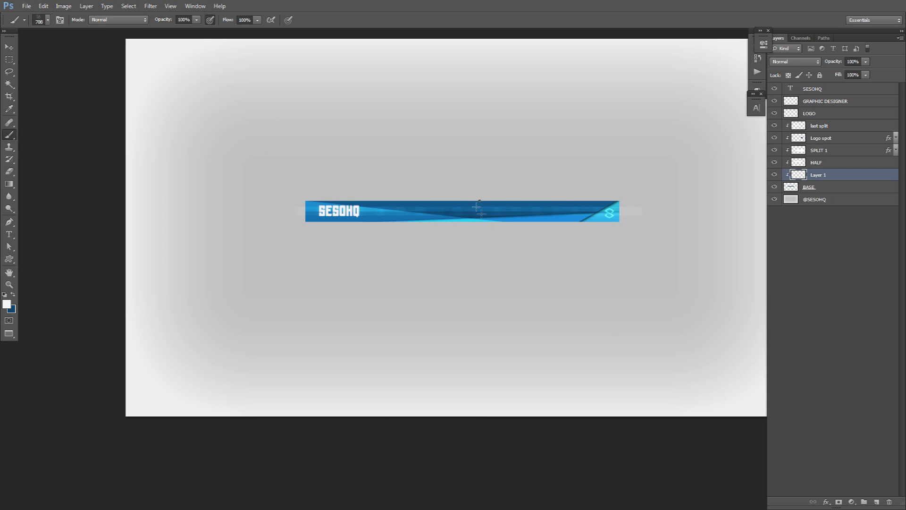
Choose a splatter brush preset, adjust its size, and test it on the middle of the bar, undoing each stamp
right_click(475, 202)
click(507, 355)
click(493, 356)
mouse_move(508, 198)
mouse_down()
mouse_move(459, 216)
mouse_move(437, 208)
mouse_move(415, 250)
mouse_up()
click(459, 216)
key(ctrl+z)
click(461, 210)
key(ctrl+z)
click(462, 210)
key(ctrl+z)
Stamp white splatters on both halves of the bar with the 421 px brush and set the layer's blend mode to Overlay
click(557, 211)
click(441, 210)
key(ctrl+z)
click(408, 198)
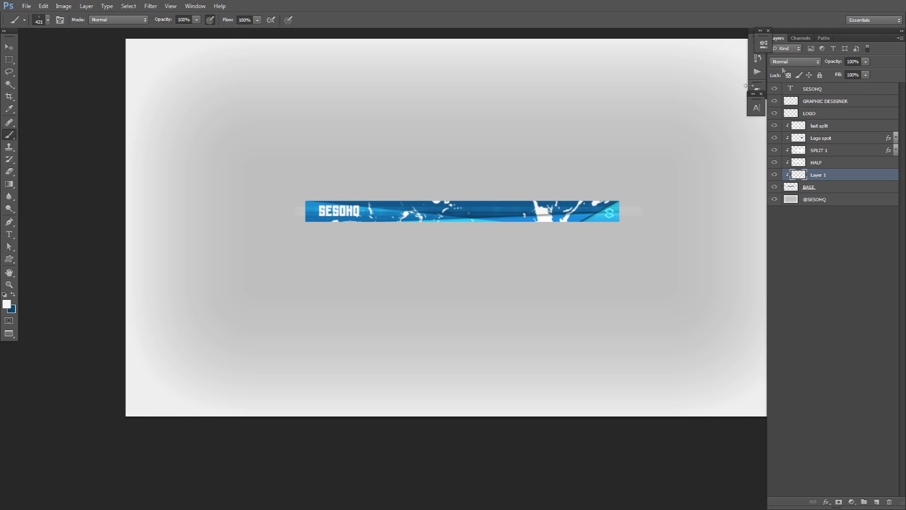
click(797, 61)
click(776, 182)
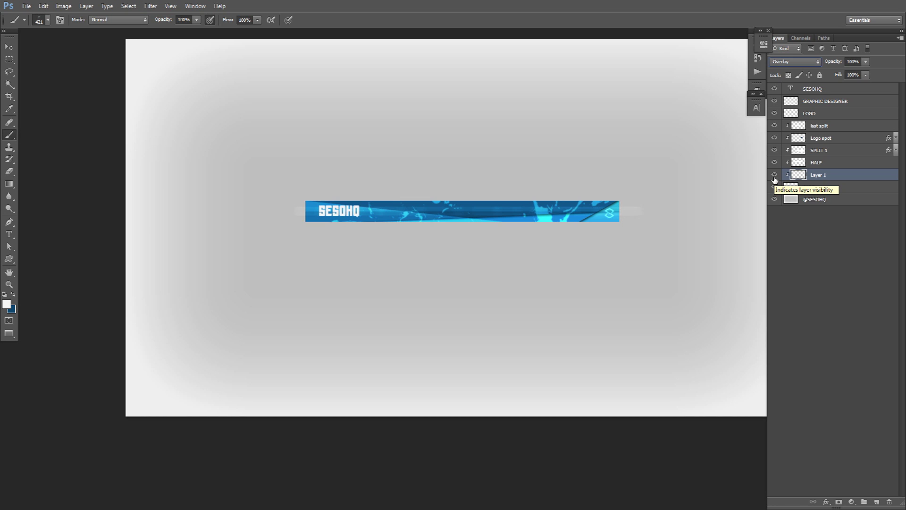
Add a Drop Shadow to the BASE layer with a distance of 1 px
click(831, 189)
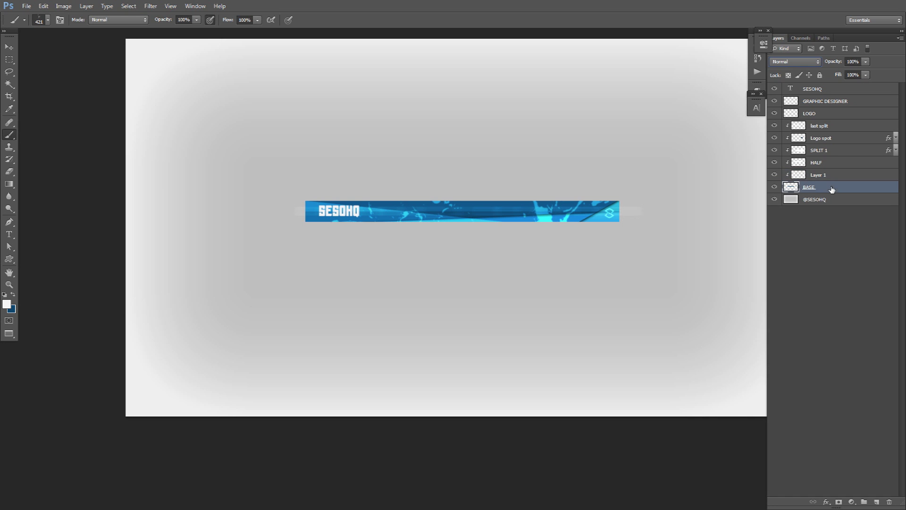
double_click(832, 188)
click(629, 361)
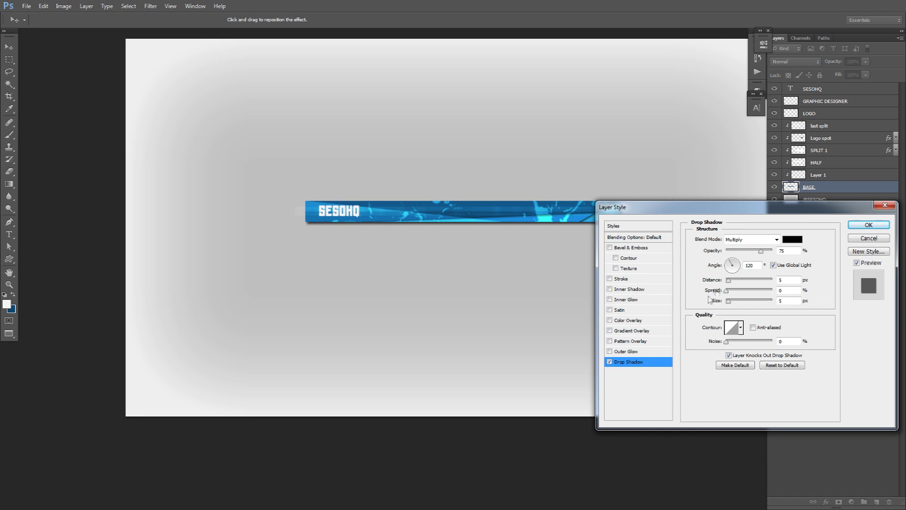
double_click(785, 280)
key(Down)
key(Down)
key(Down)
key(Down)
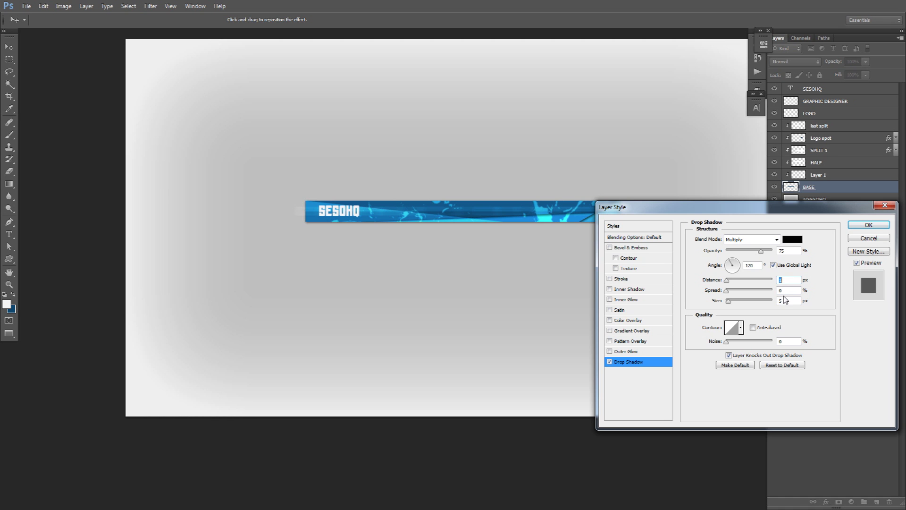
drag(797, 207, 535, 248)
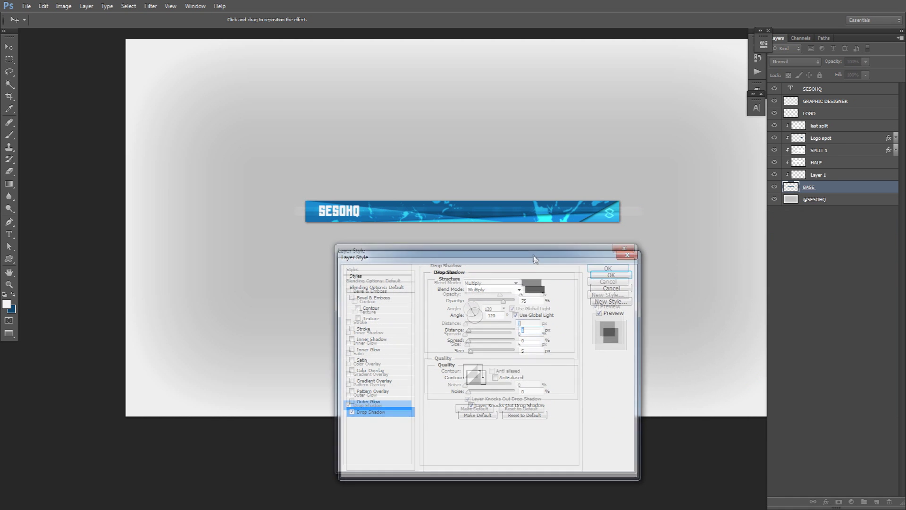